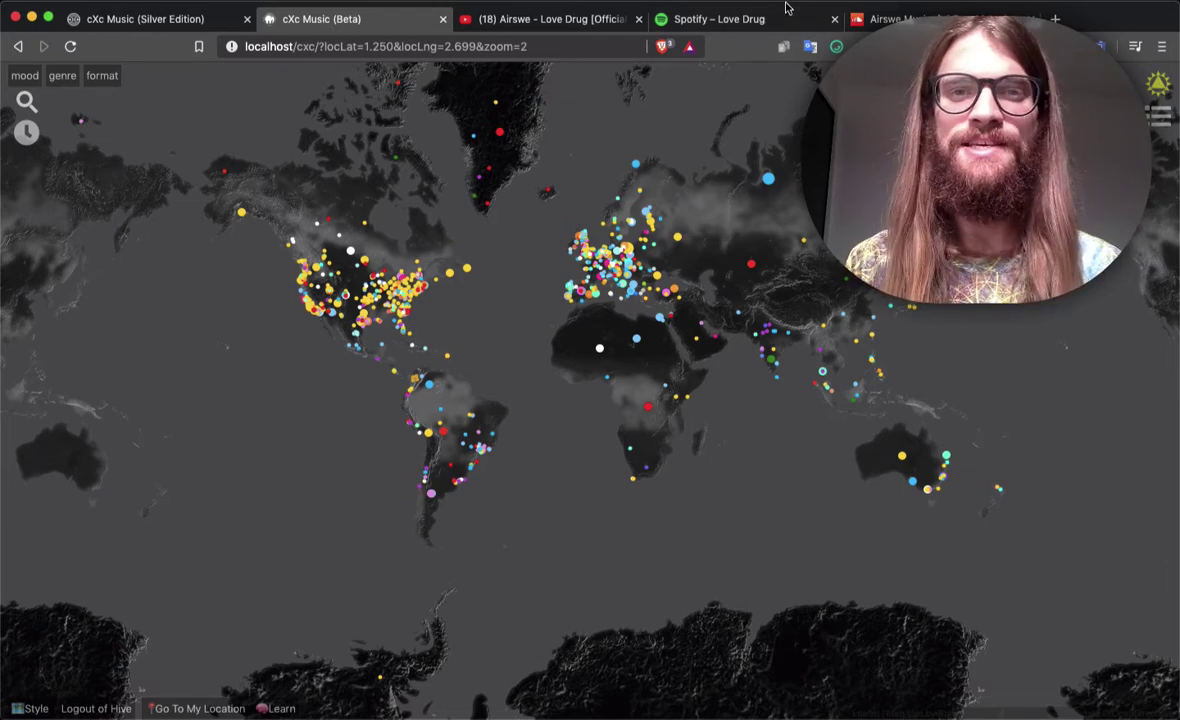
- Review the Love Drug release on its YouTube, Spotify and SoundCloud pages, ending on YouTube
left_click(570, 22)
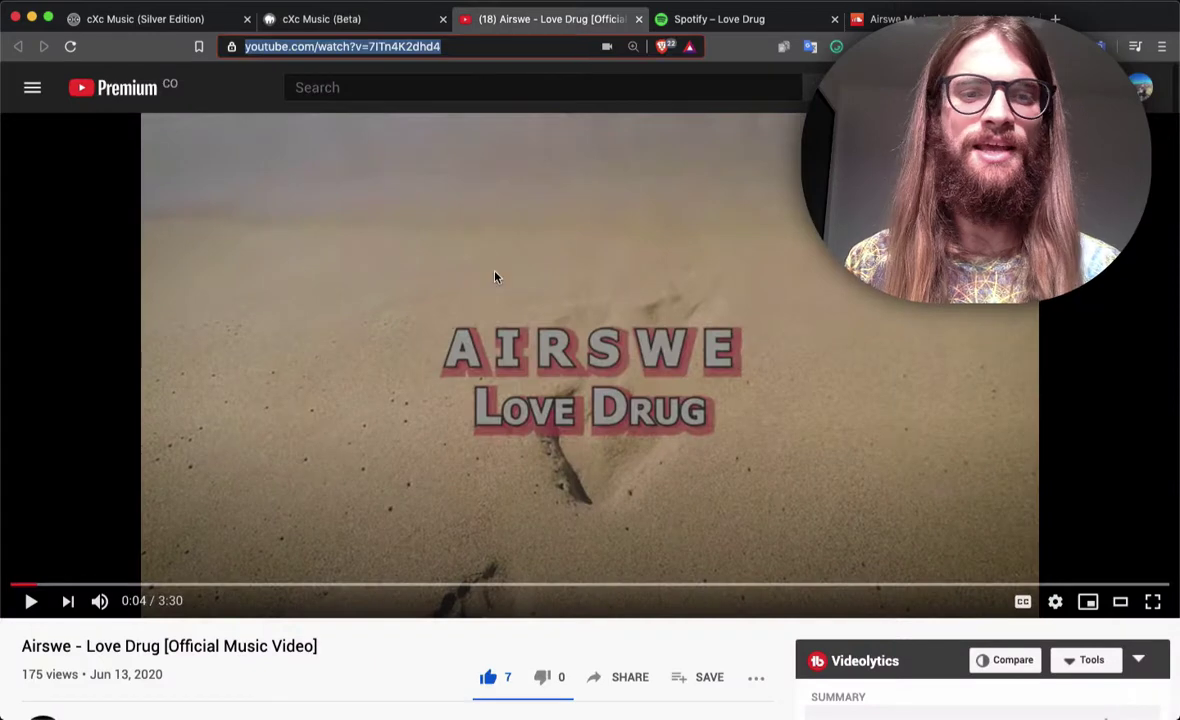
scroll(470, 270, "down", 3)
scroll(458, 266, "up", 3)
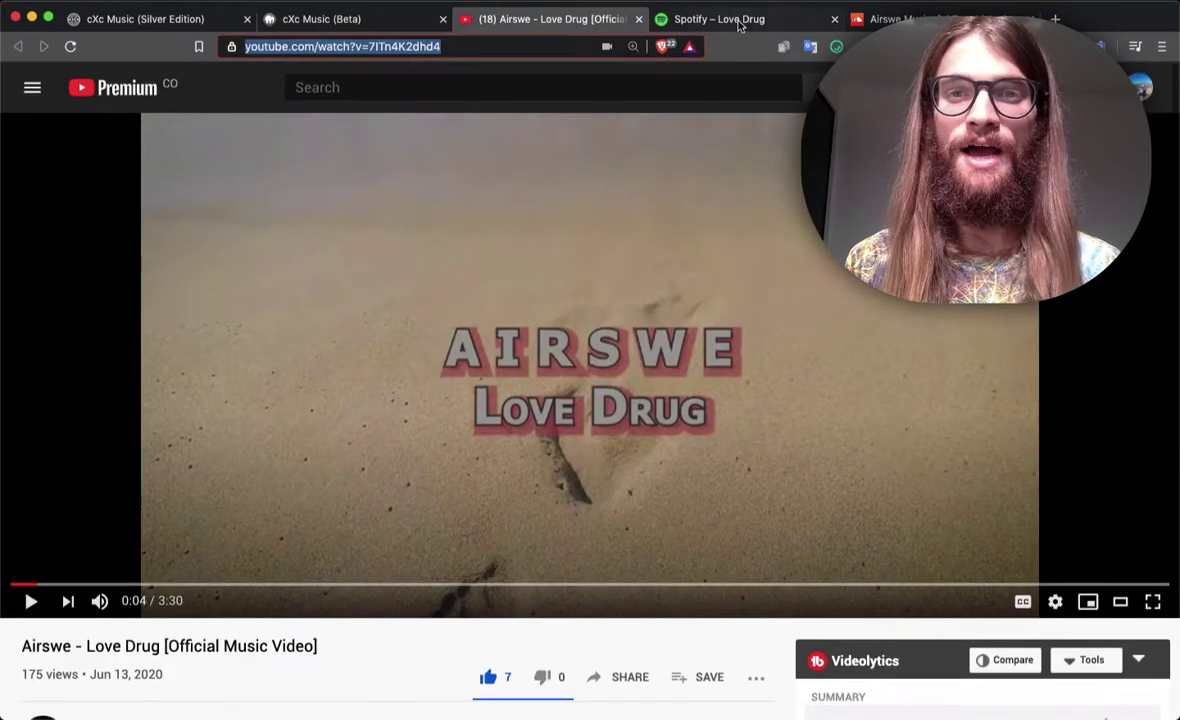
left_click(735, 21)
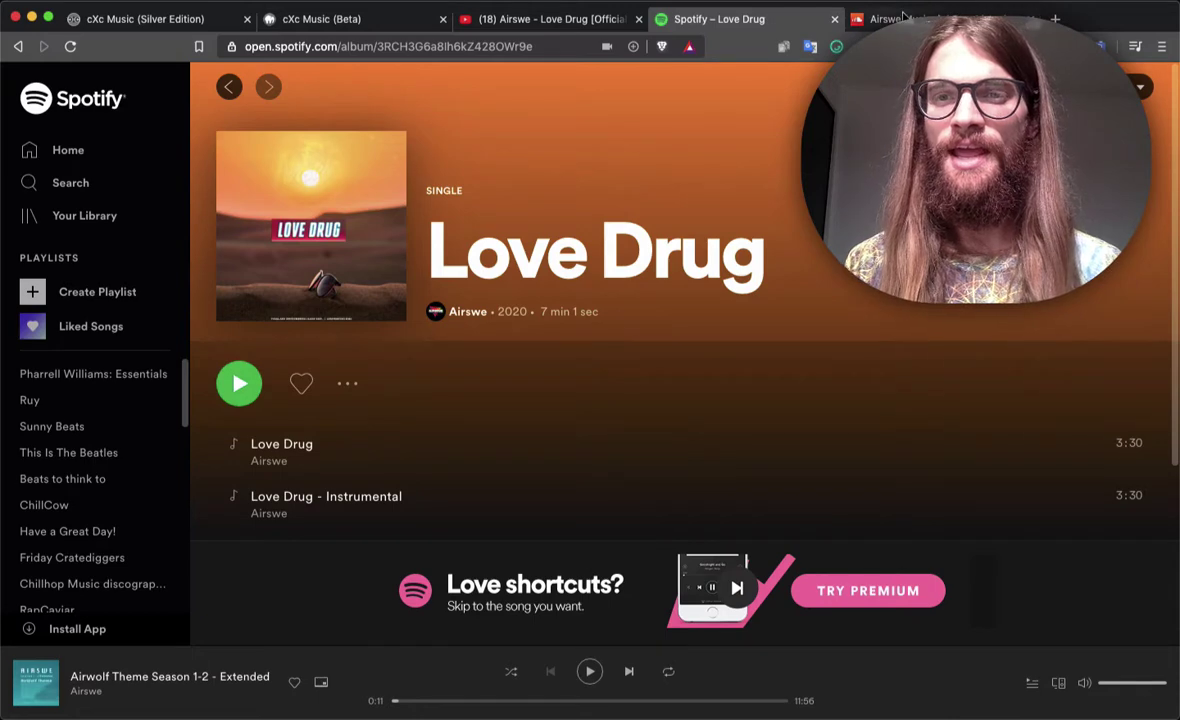
left_click(903, 18)
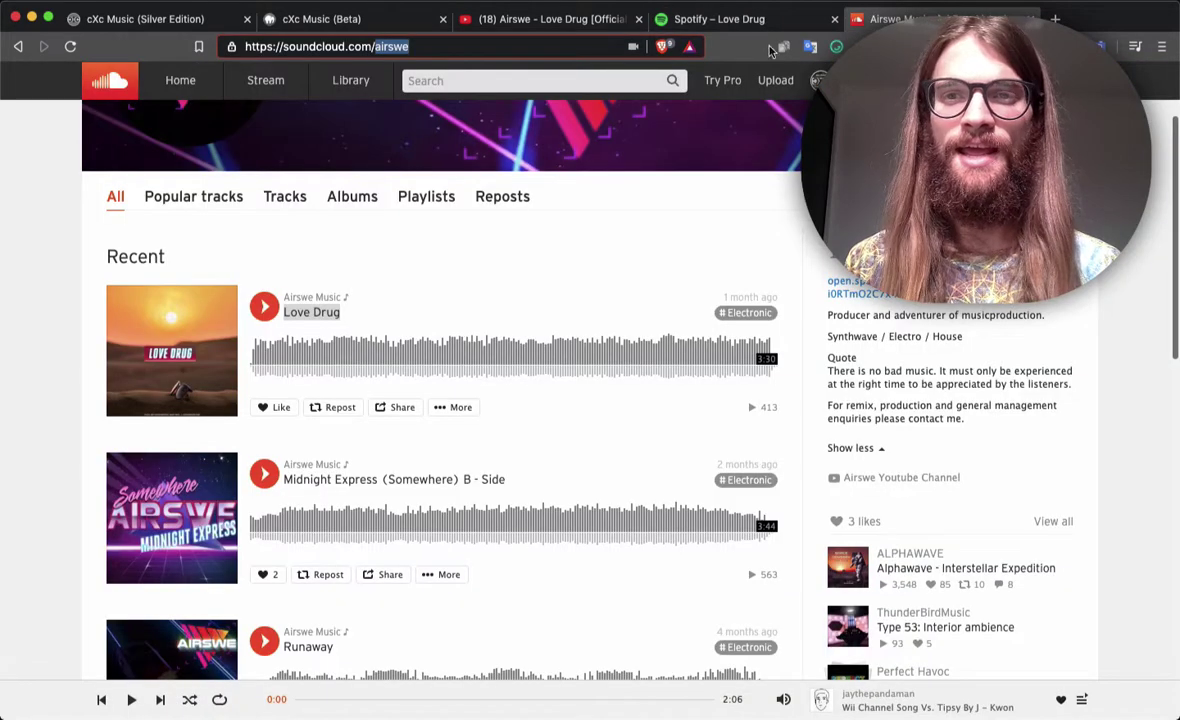
scroll(392, 382, "up", 2)
scroll(392, 382, "down", 3)
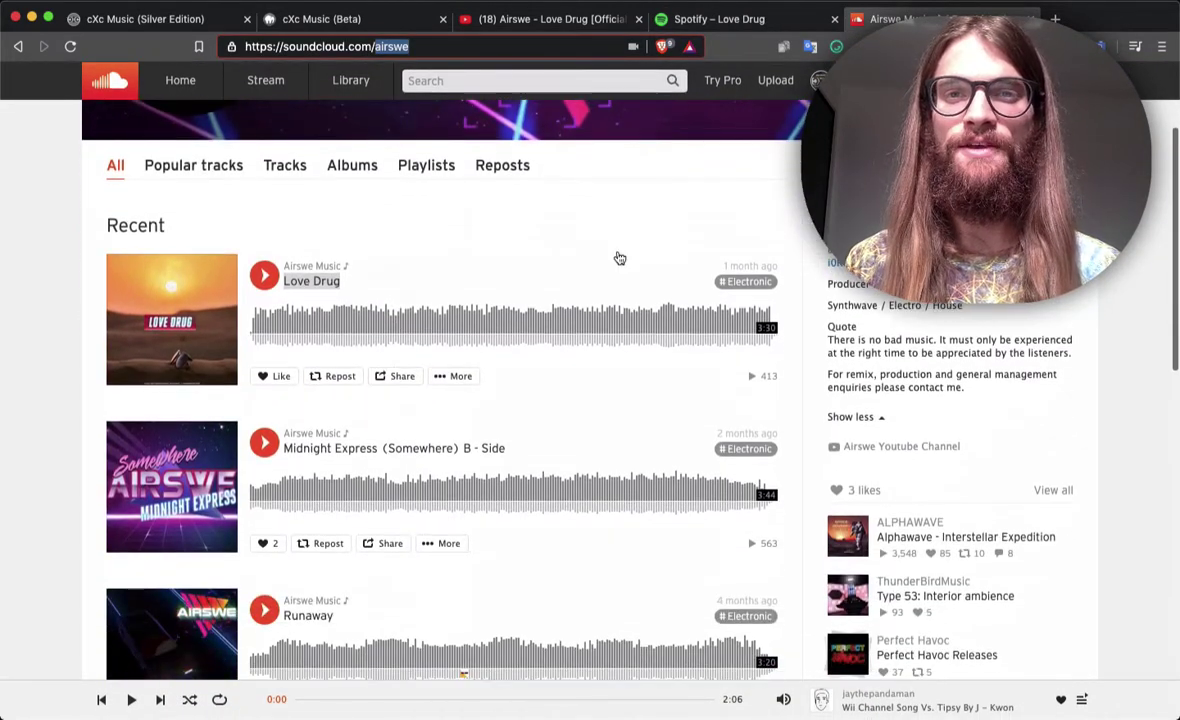
left_click(527, 22)
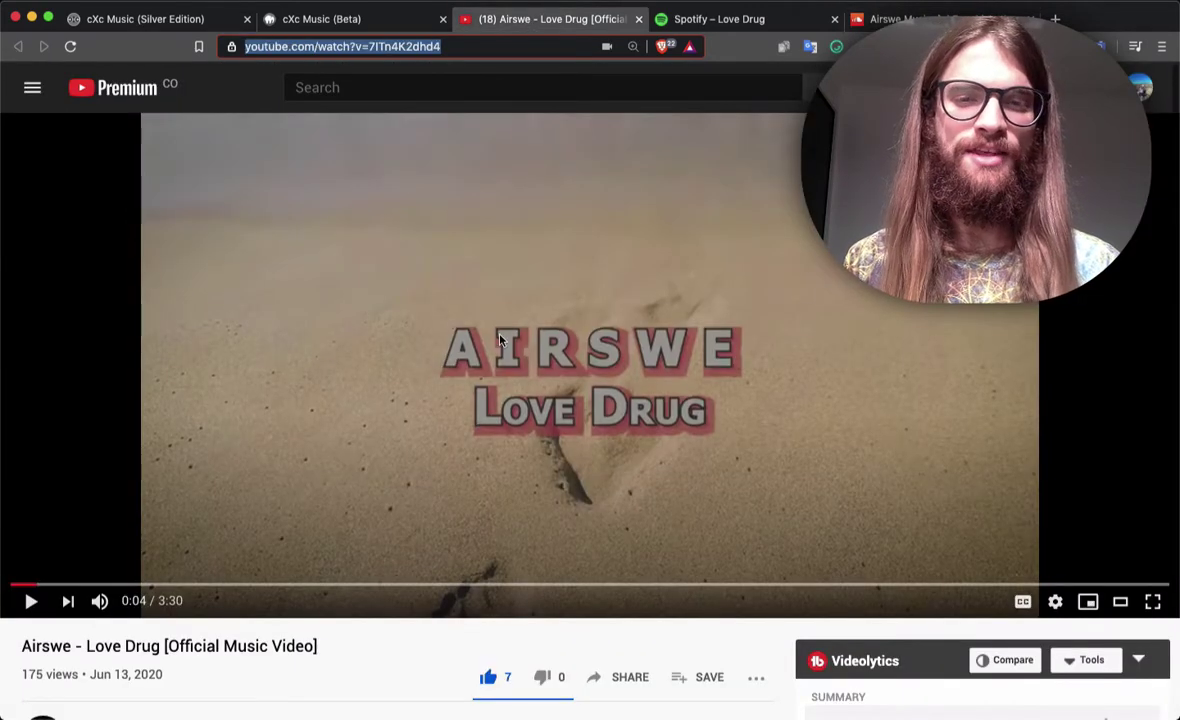
- Look over the Love Drug video's description and comments, then return to the cXc Music map
scroll(500, 341, "down", 3)
scroll(500, 341, "down", 3)
scroll(500, 341, "up", 2)
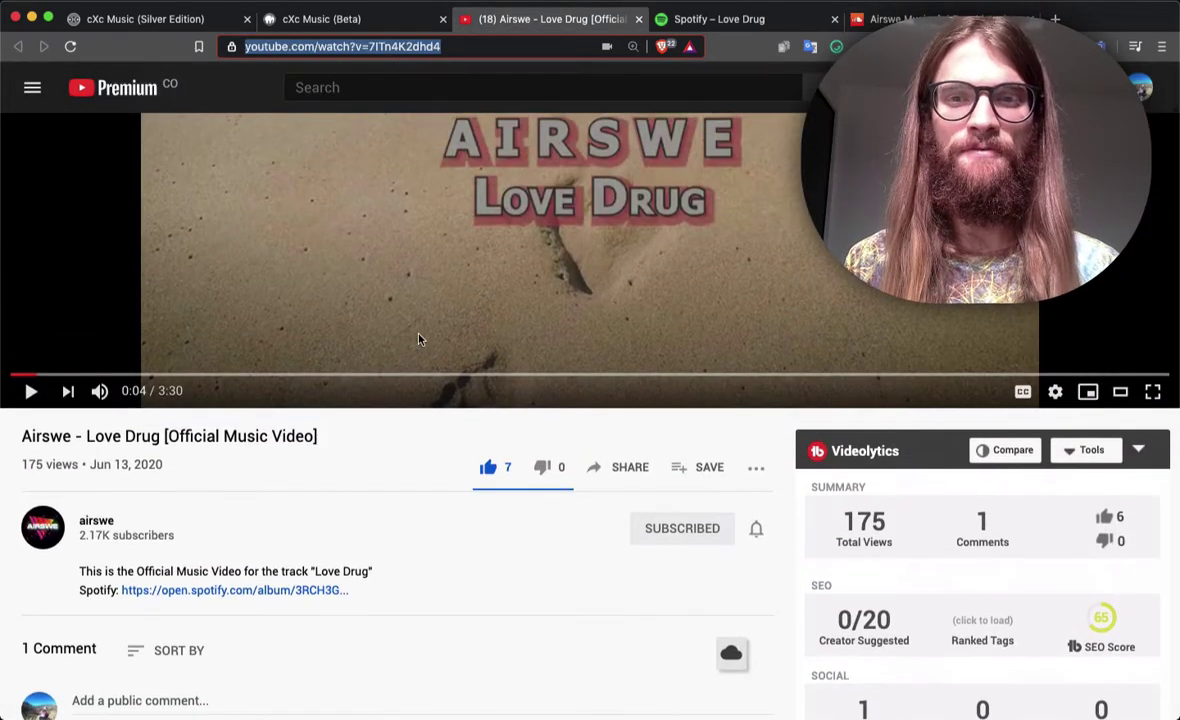
scroll(419, 339, "down", 4)
scroll(452, 278, "up", 8)
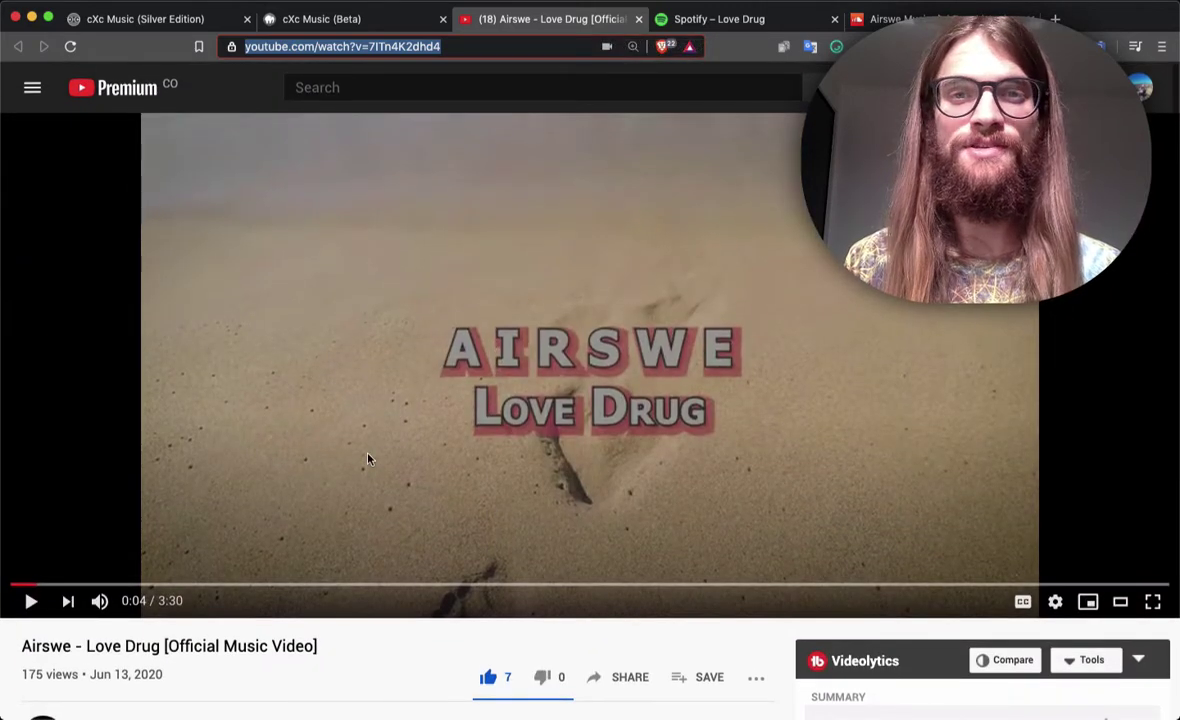
key("ctrl+shift+Tab")
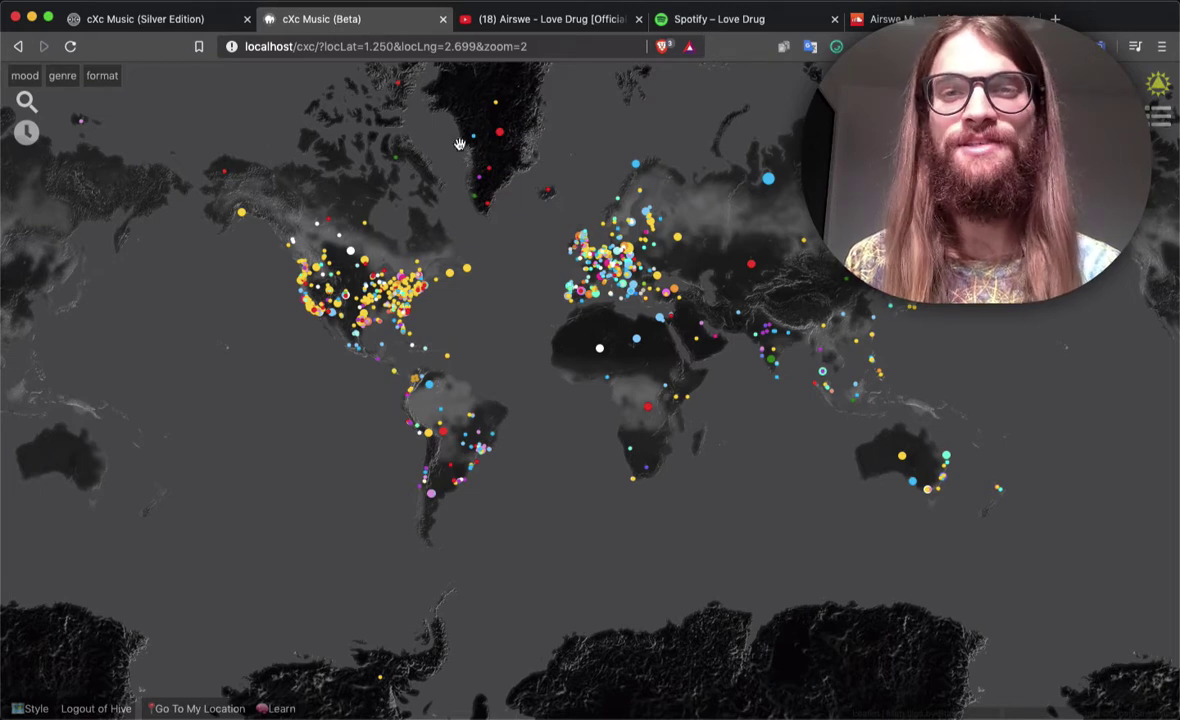
- Search 'swed' in Find Location and filter the map to Sweden (SWE)
left_click(25, 102)
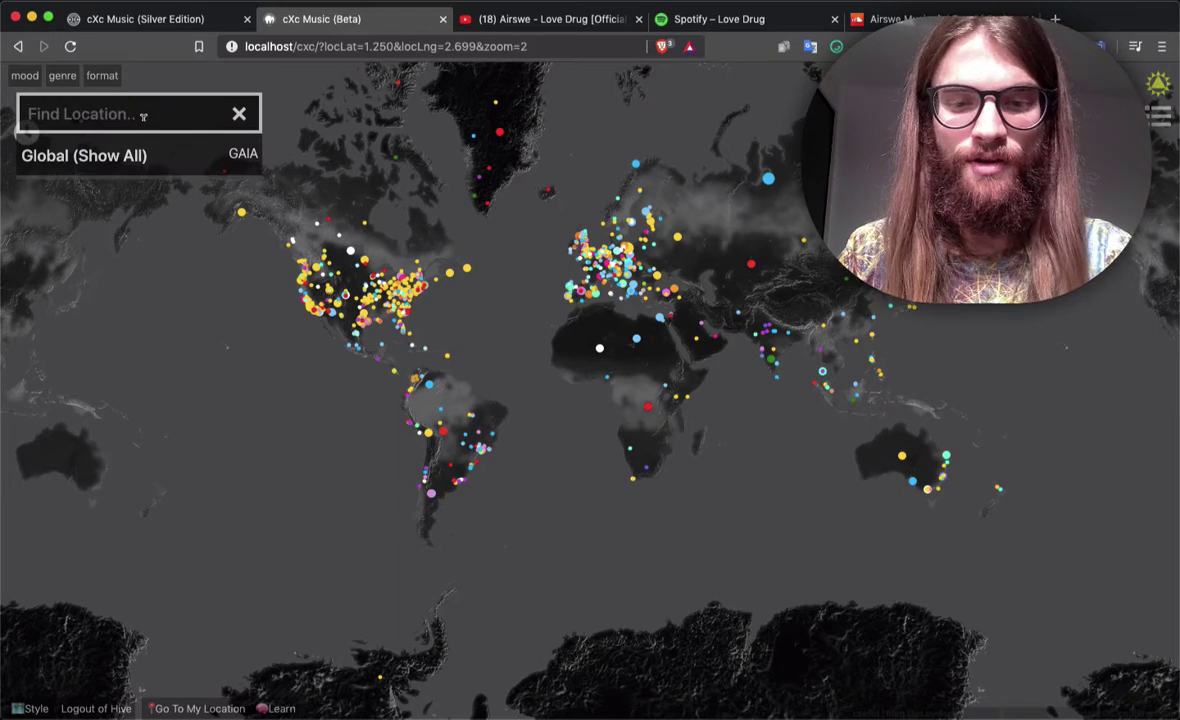
type("swed")
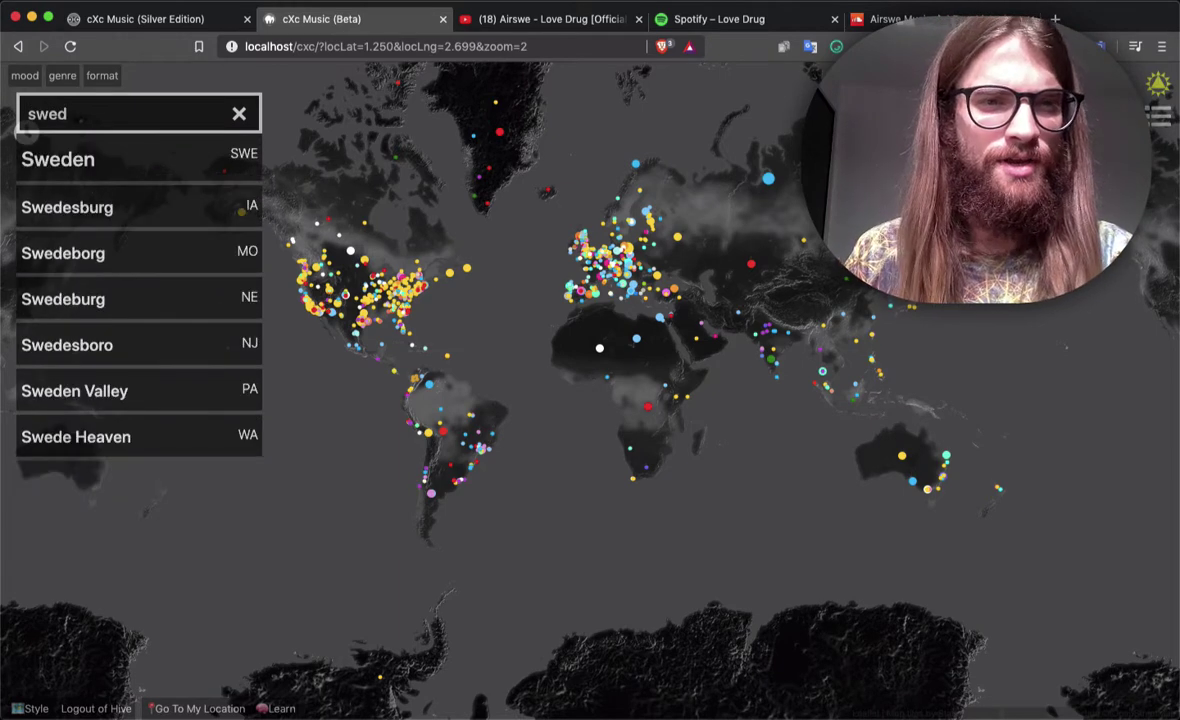
left_click(117, 173)
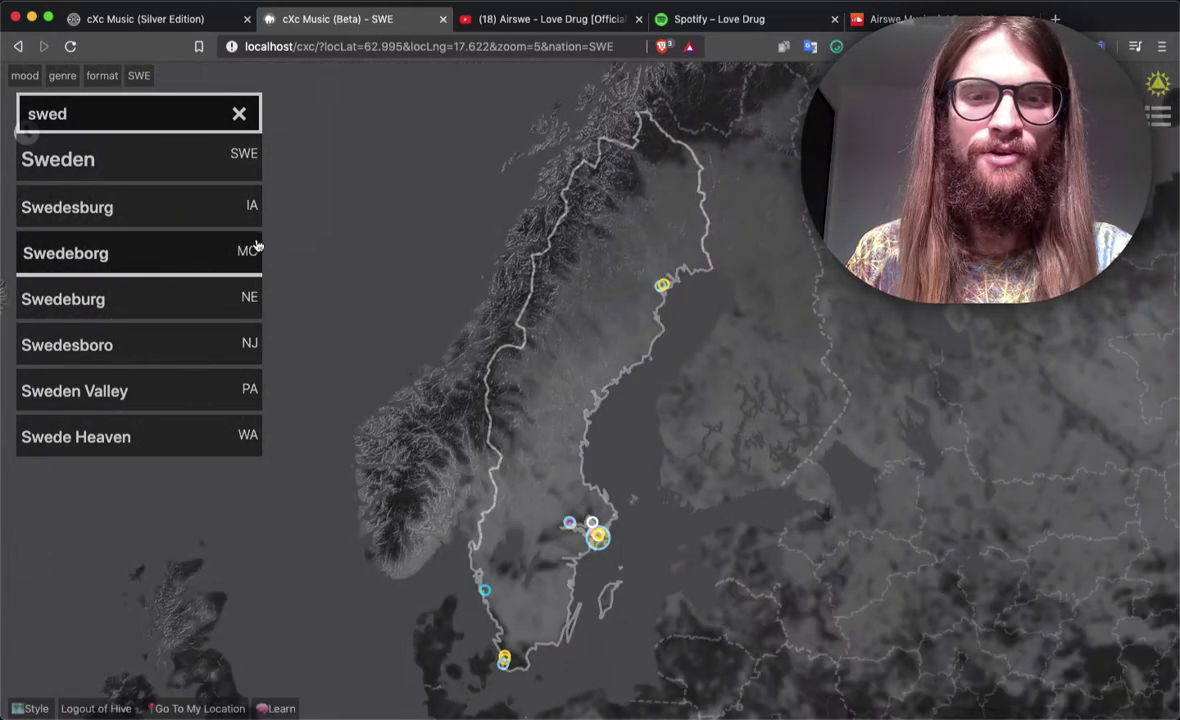
left_click(239, 113)
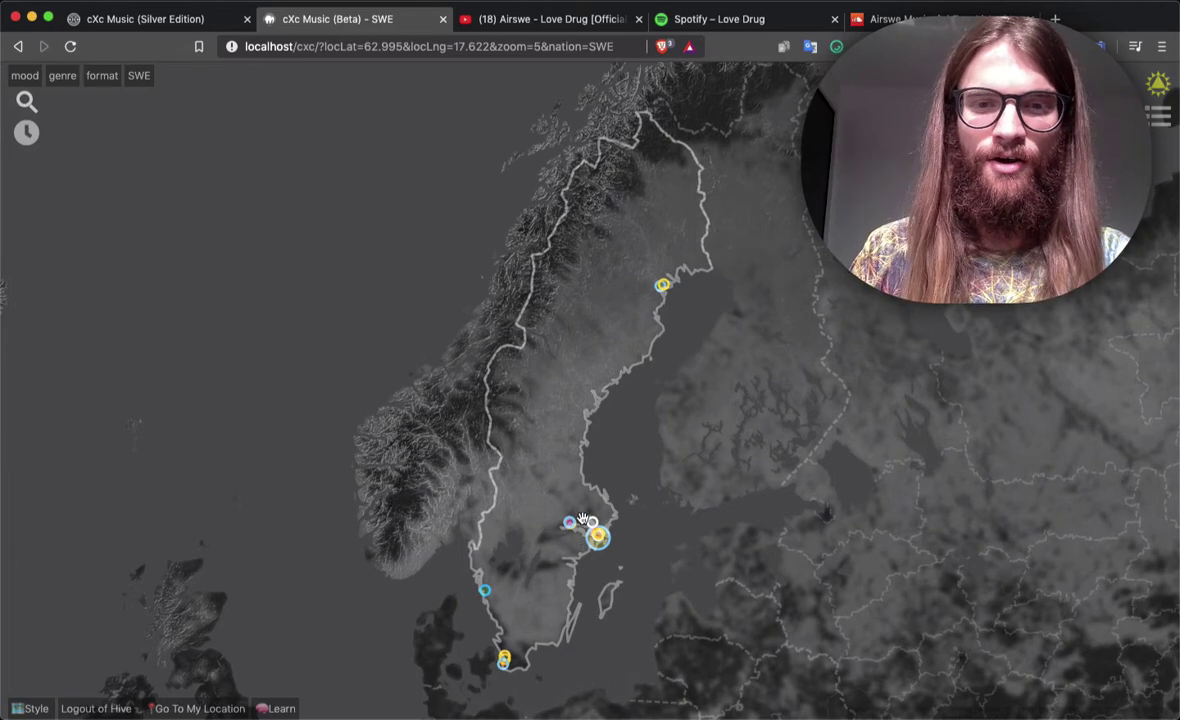
- Show southern Sweden and set the map background style to Terrain (Labeled)
scroll(576, 516, "up", 5)
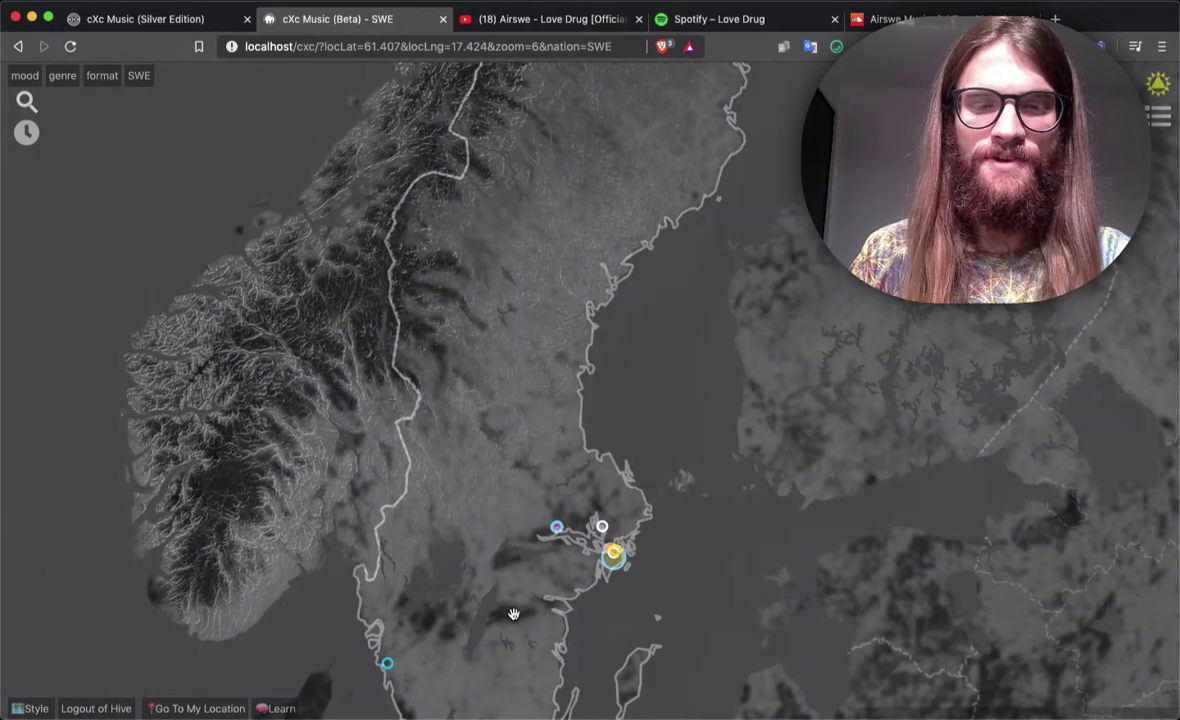
left_click_drag(513, 614, 513, 524)
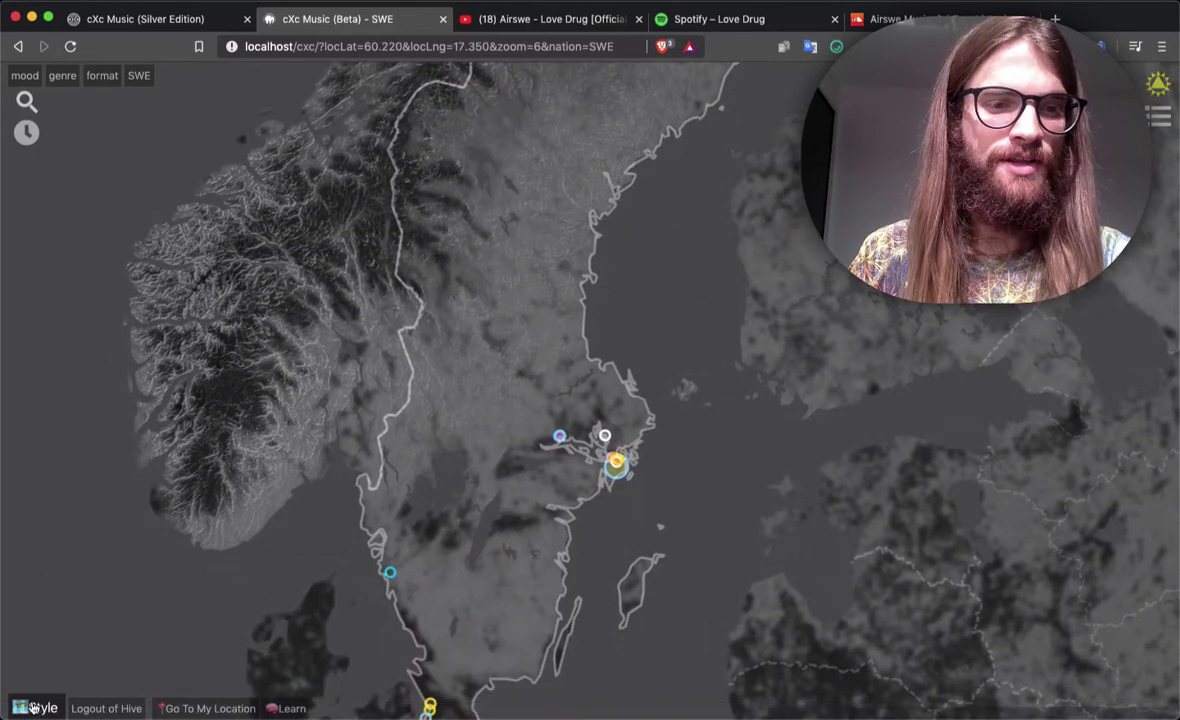
left_click(40, 708)
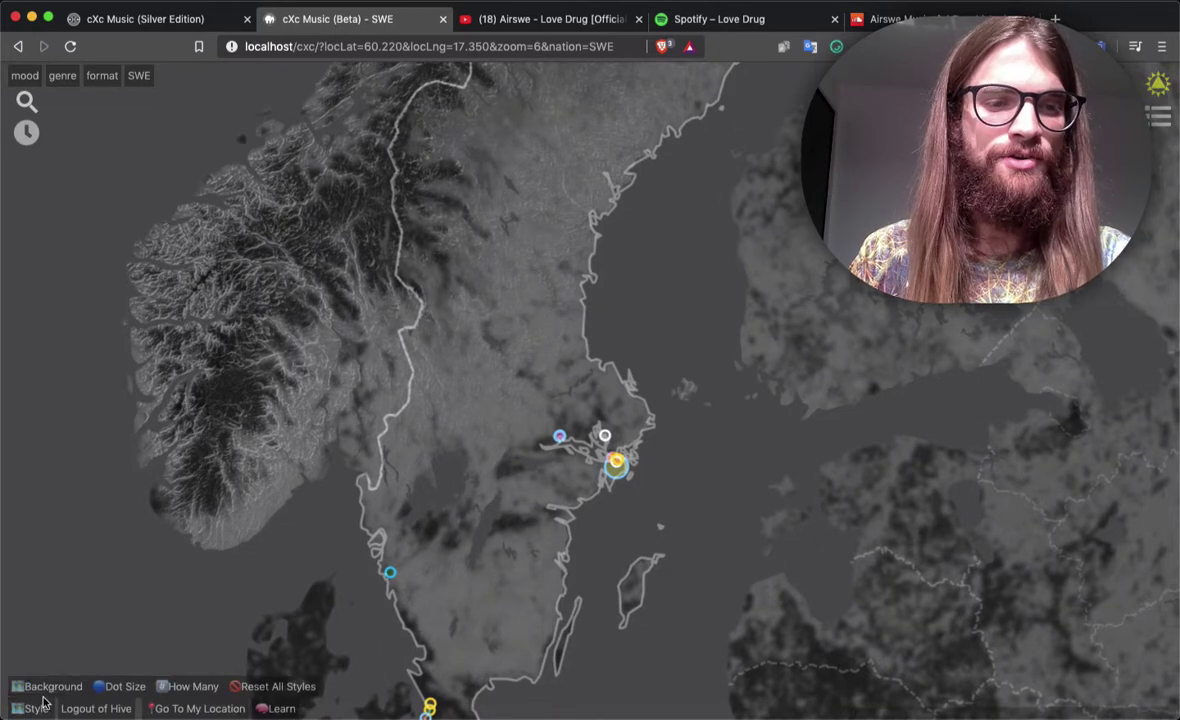
left_click(52, 688)
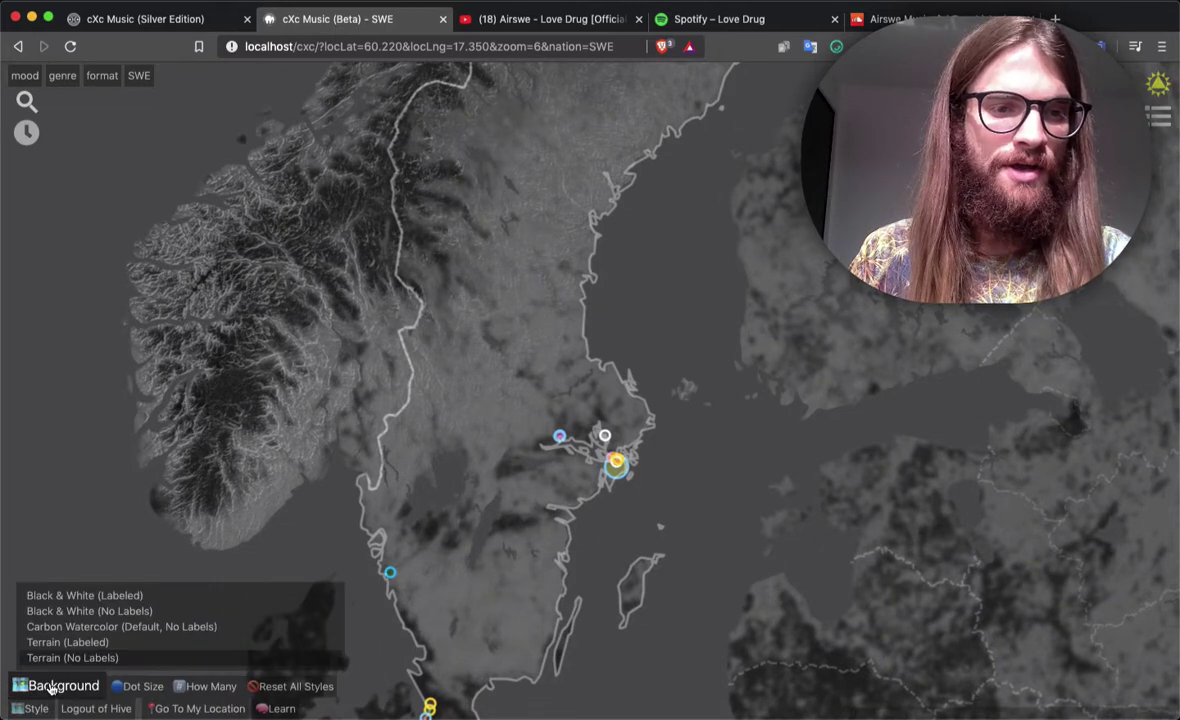
left_click(92, 647)
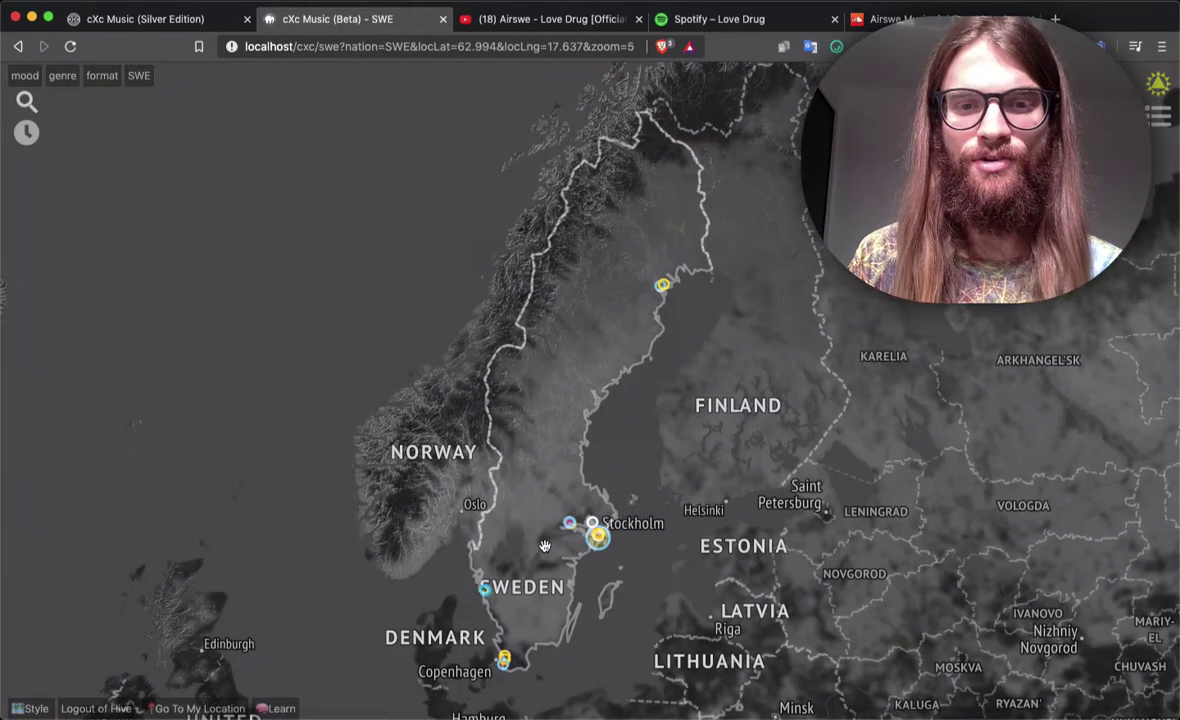
- Zoom in south of Stockholm and recentre the map around Huddinge
scroll(544, 545, "up", 5)
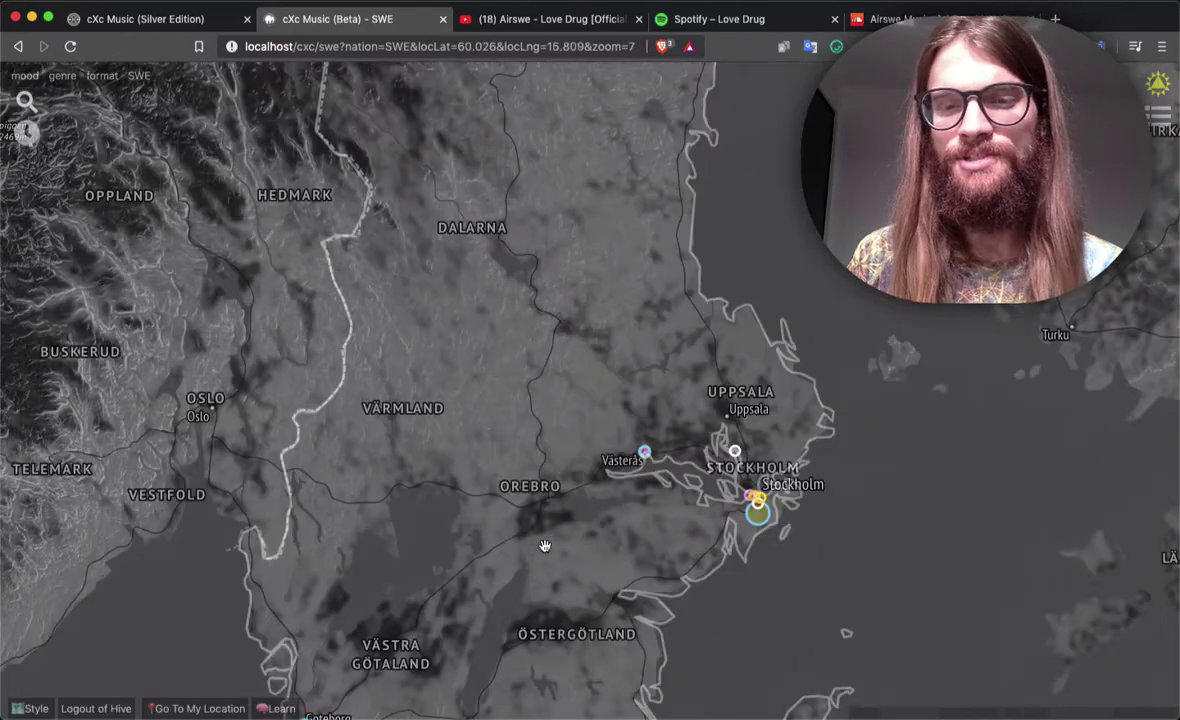
scroll(756, 505, "up", 2)
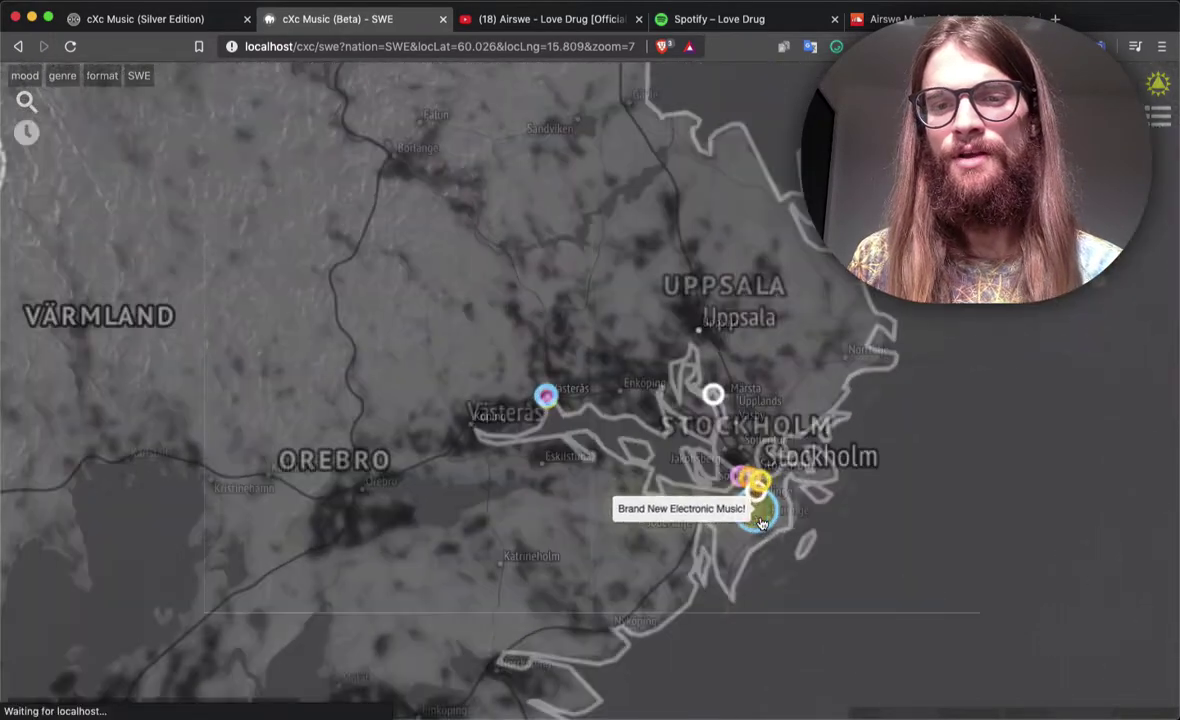
scroll(760, 523, "up", 2)
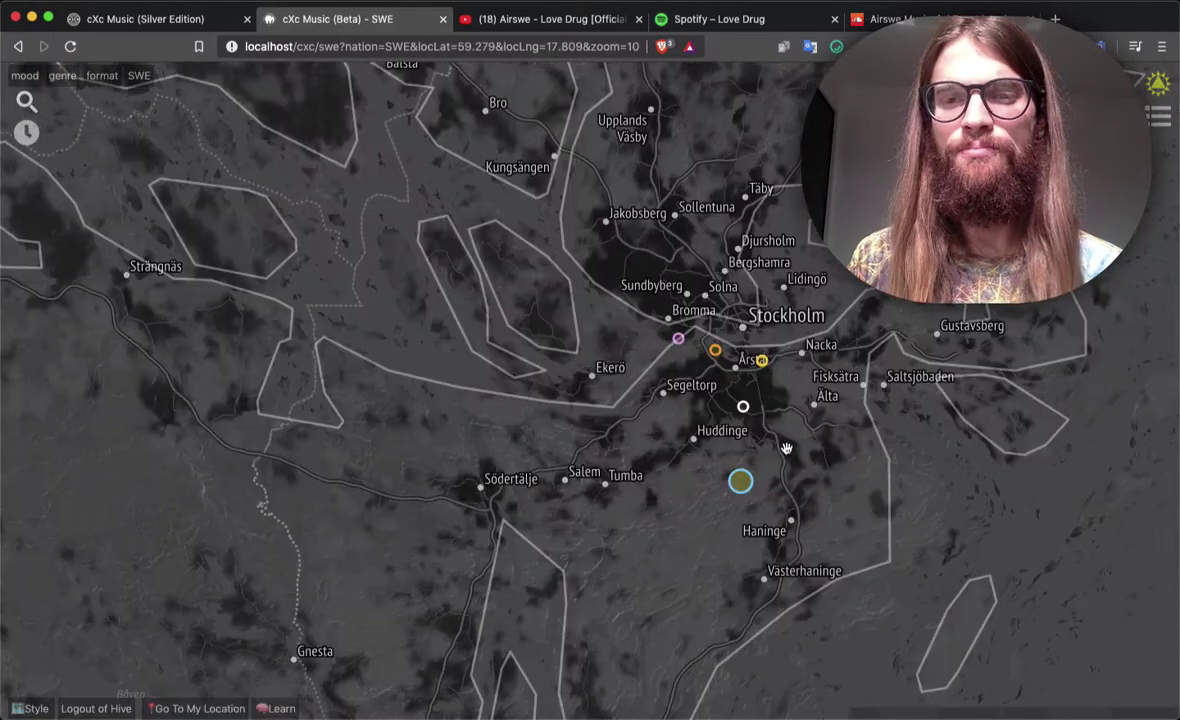
scroll(795, 440, "up", 2)
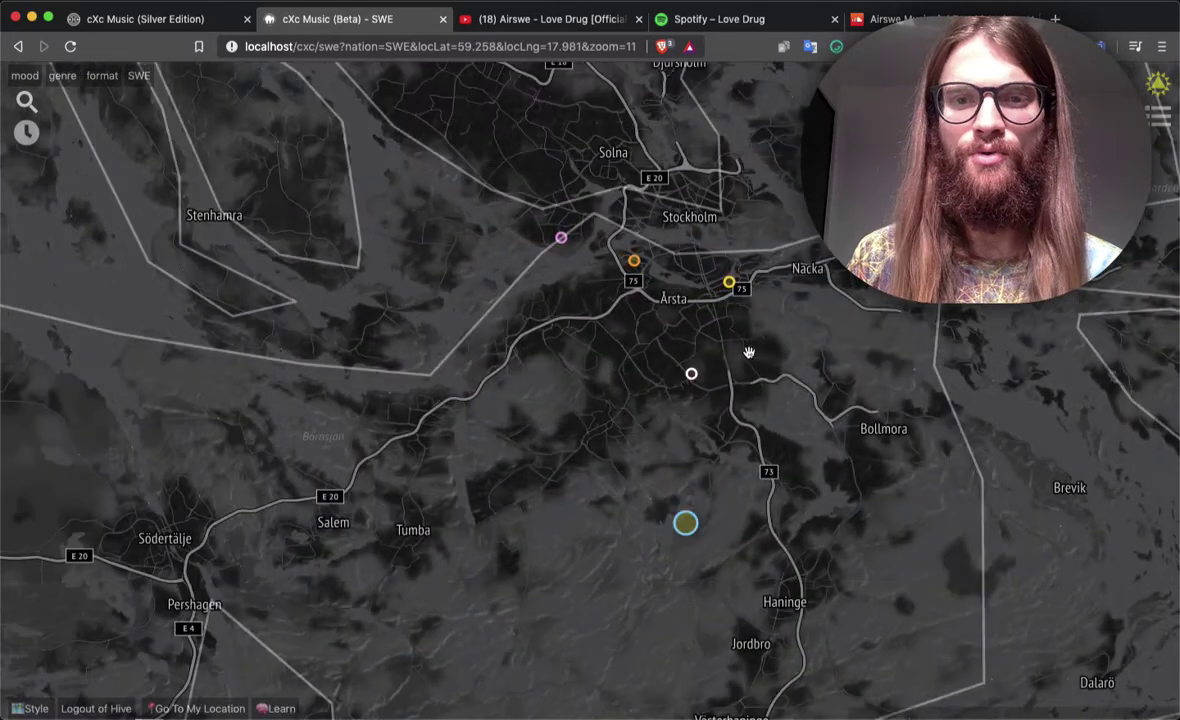
left_click_drag(750, 340, 837, 336)
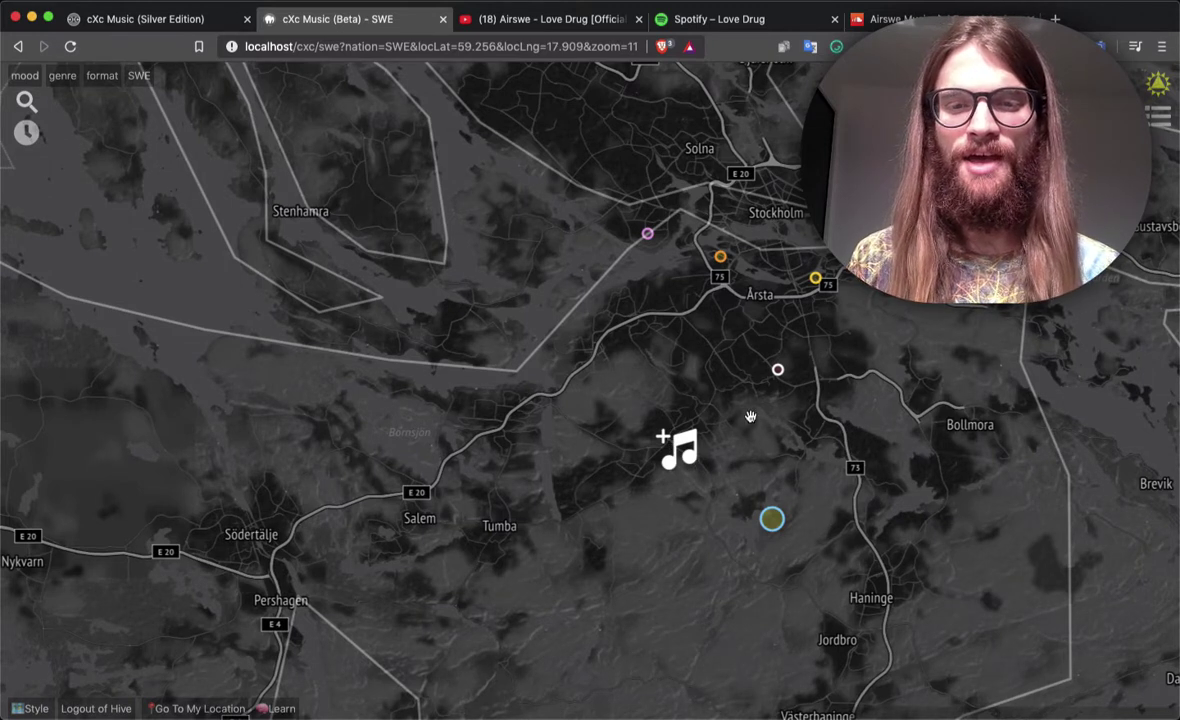
- Open the Share Music form for Sweden, then bring up the Love Drug link options on SoundCloud
left_click(686, 450)
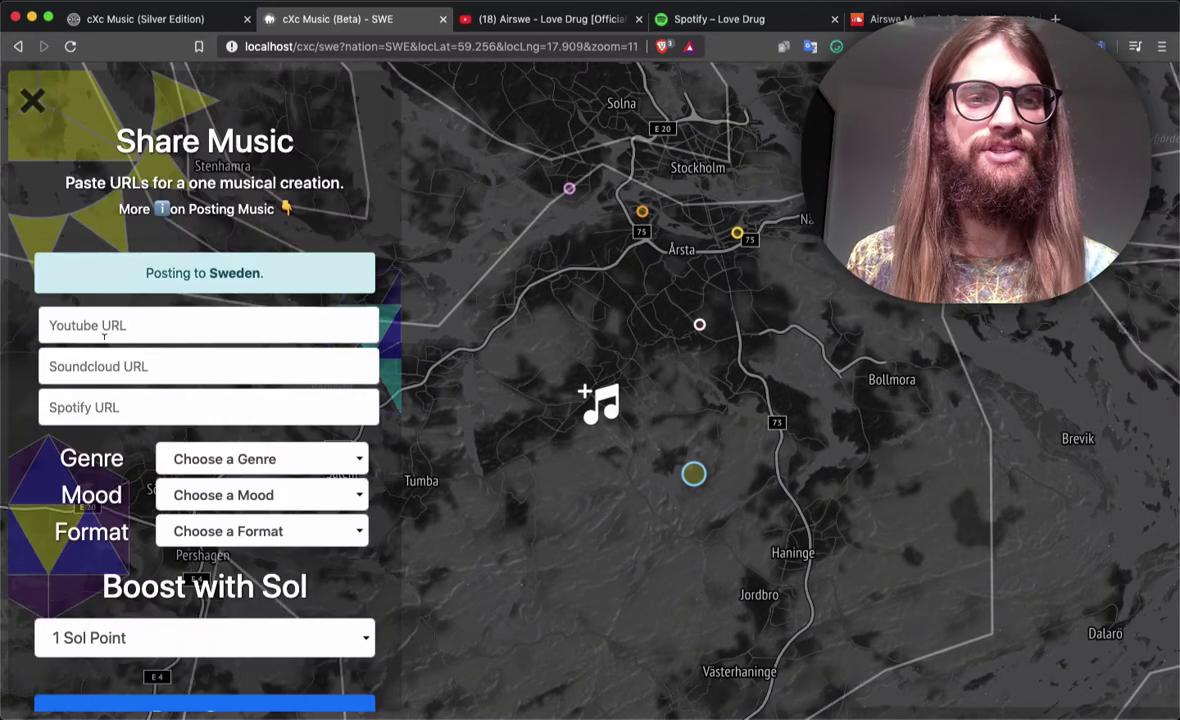
scroll(349, 170, "down", 3)
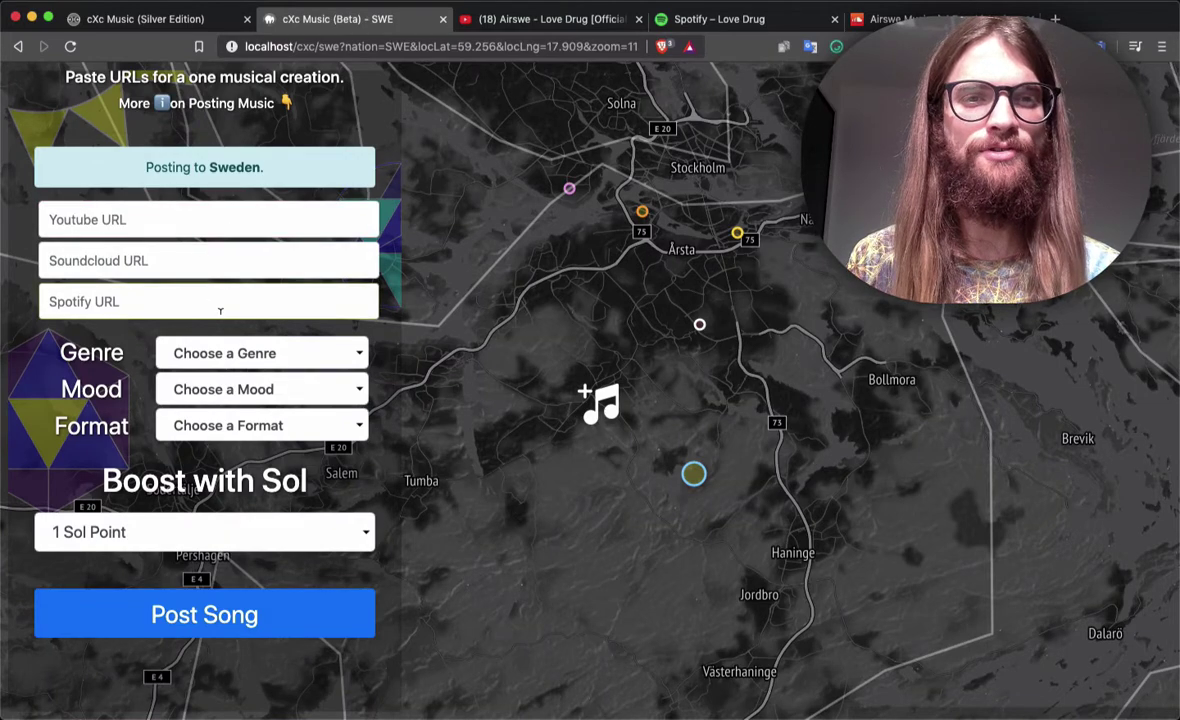
left_click(508, 28)
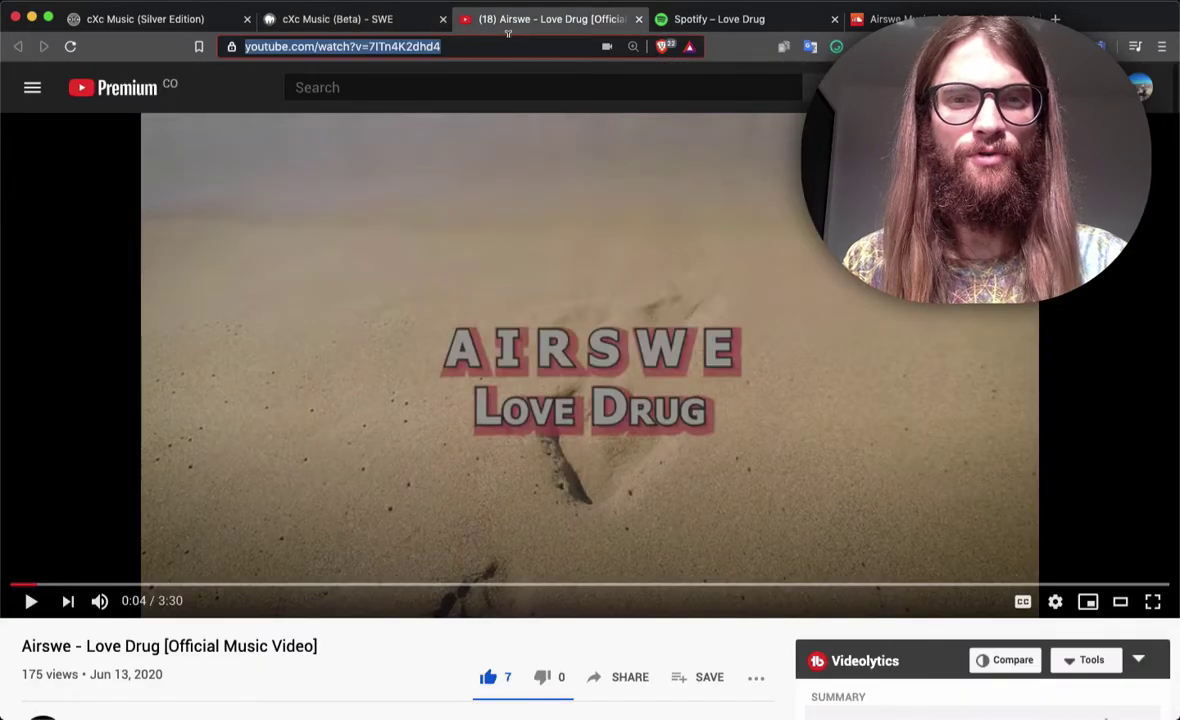
left_click(166, 20)
left_click(290, 19)
key("super+5")
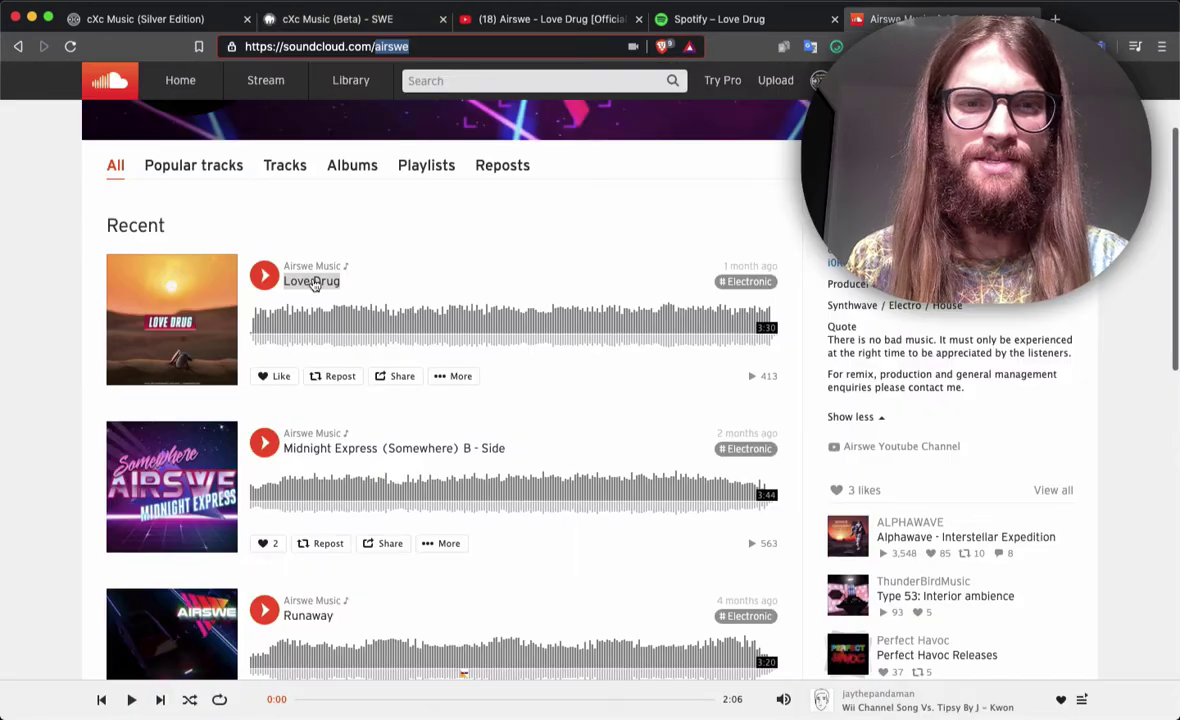
right_click(312, 278)
- Copy the Love Drug SoundCloud link and paste it into the posting form
left_click(366, 376)
key("super+2")
type("https://soundcloud.com/airswe/love-drug")
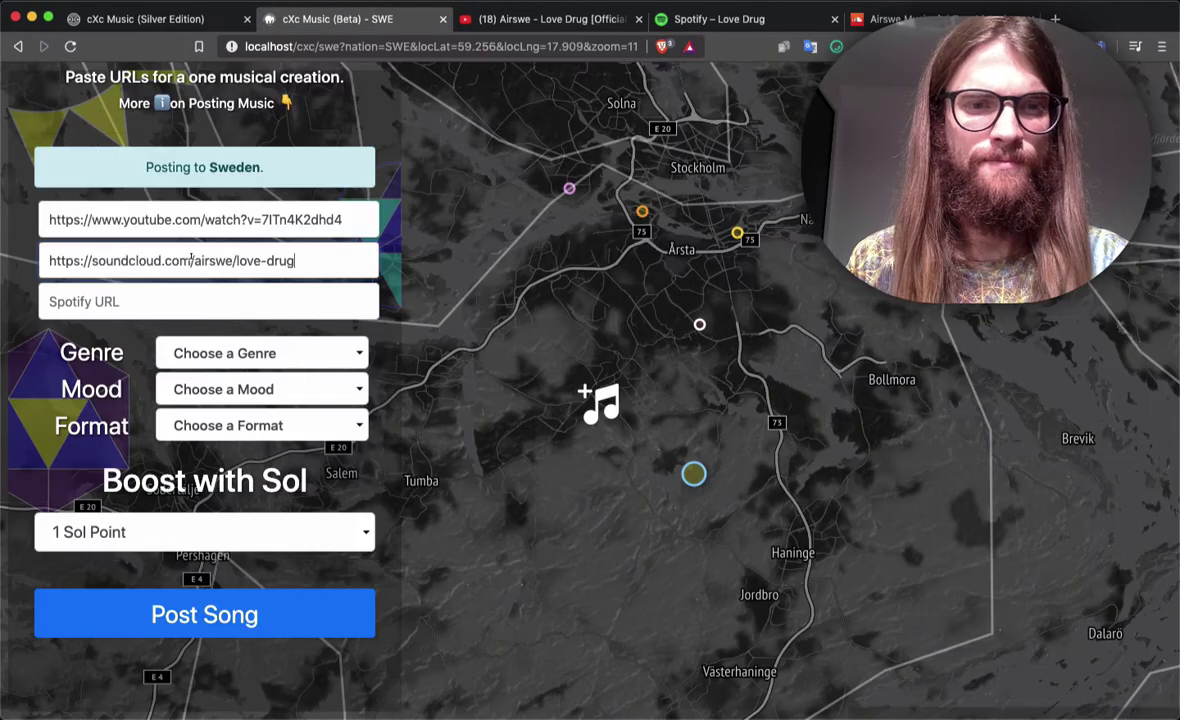
- Copy the Love Drug song link from the Spotify album page's track menu
key("super+4")
scroll(505, 137, "down", 2)
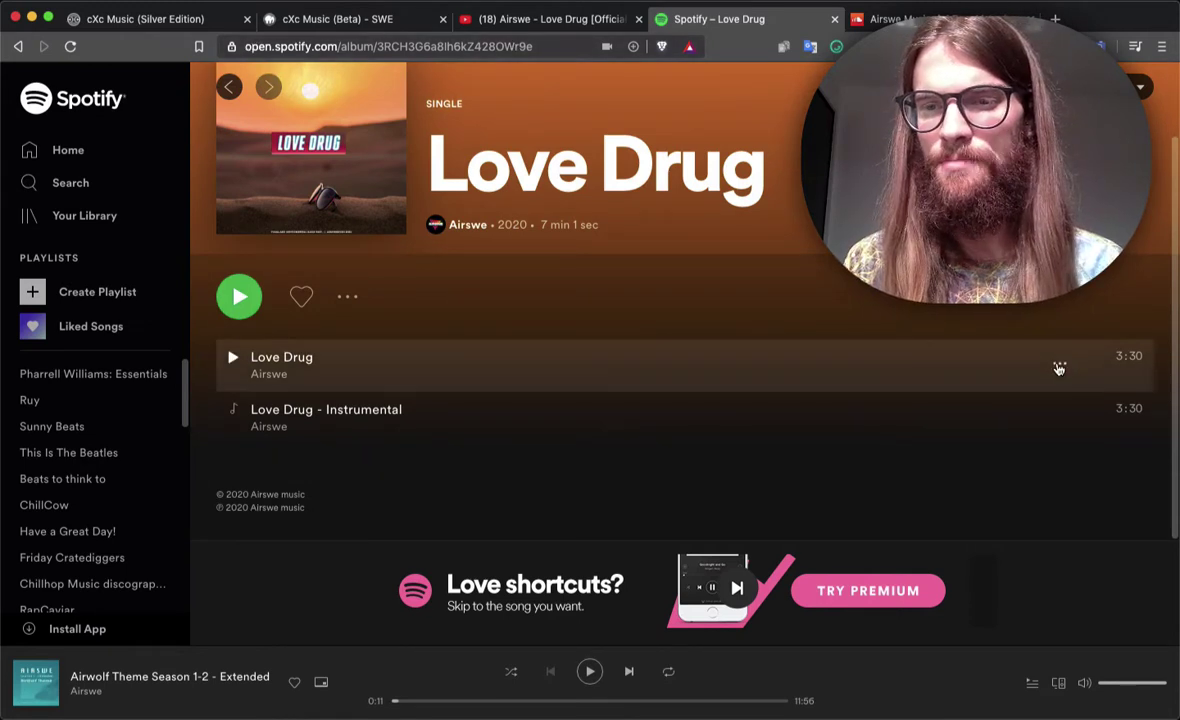
left_click(1059, 366)
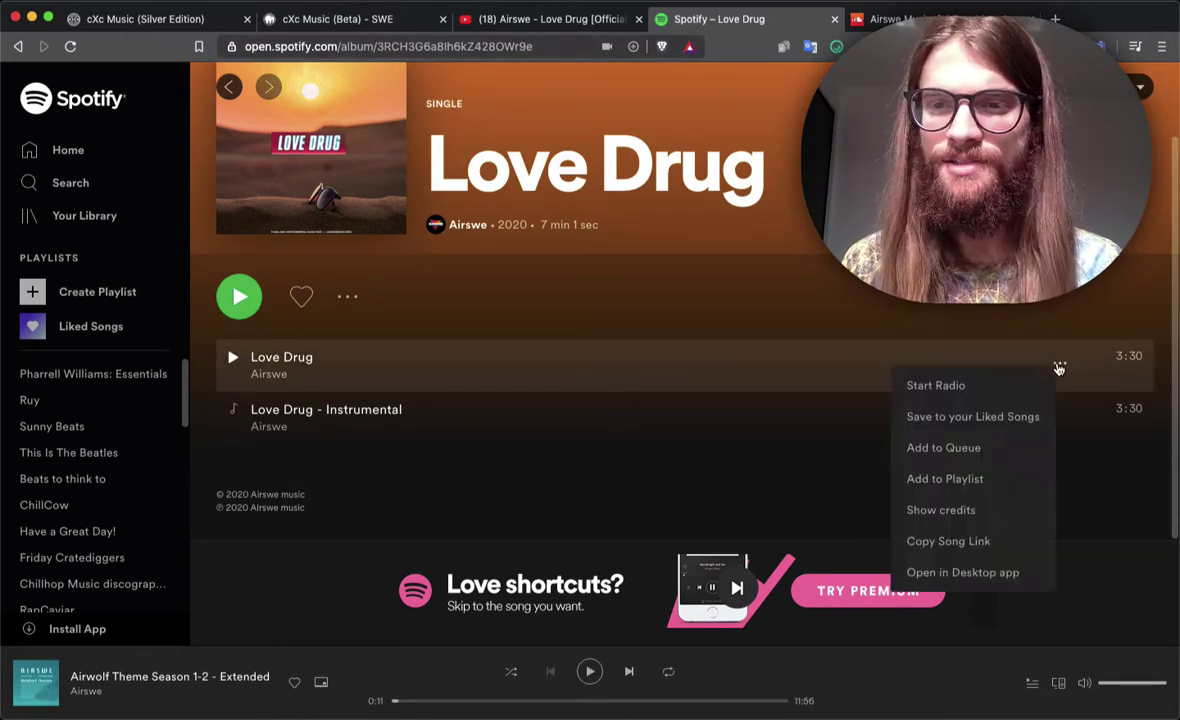
left_click(962, 544)
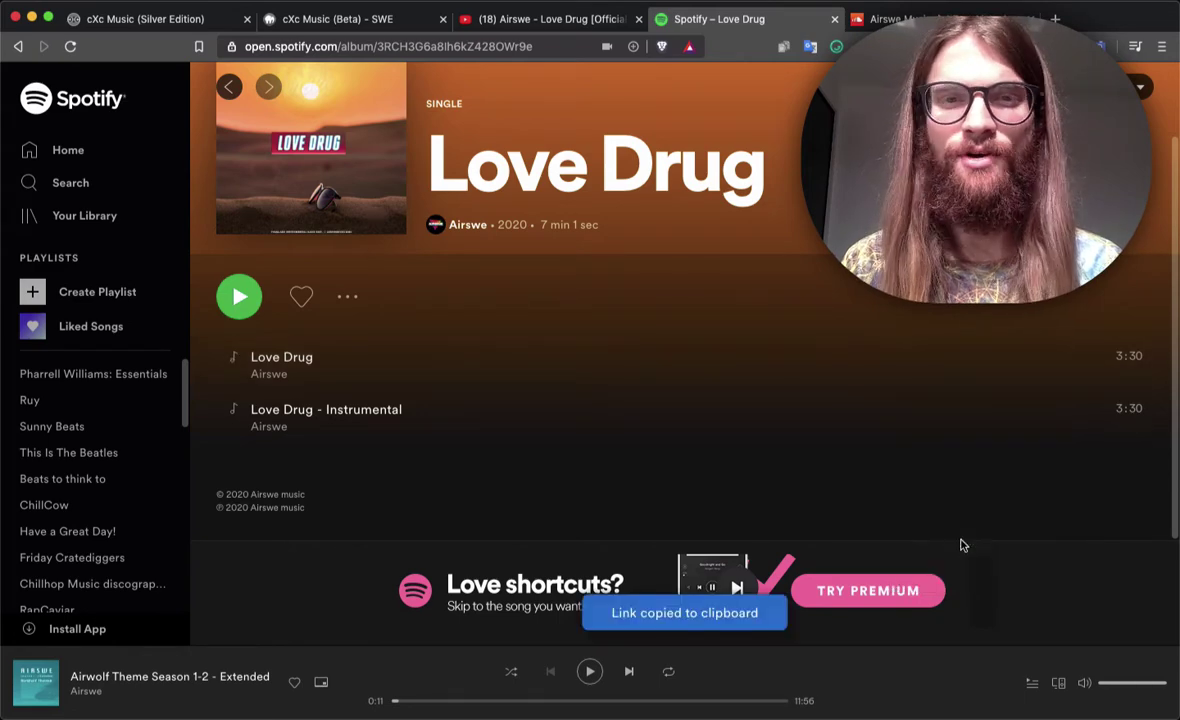
left_click(293, 19)
- Paste the Spotify link; set genre Electronic & Synthwave, mood Happy / Joyous, format Music Video
key("super+v")
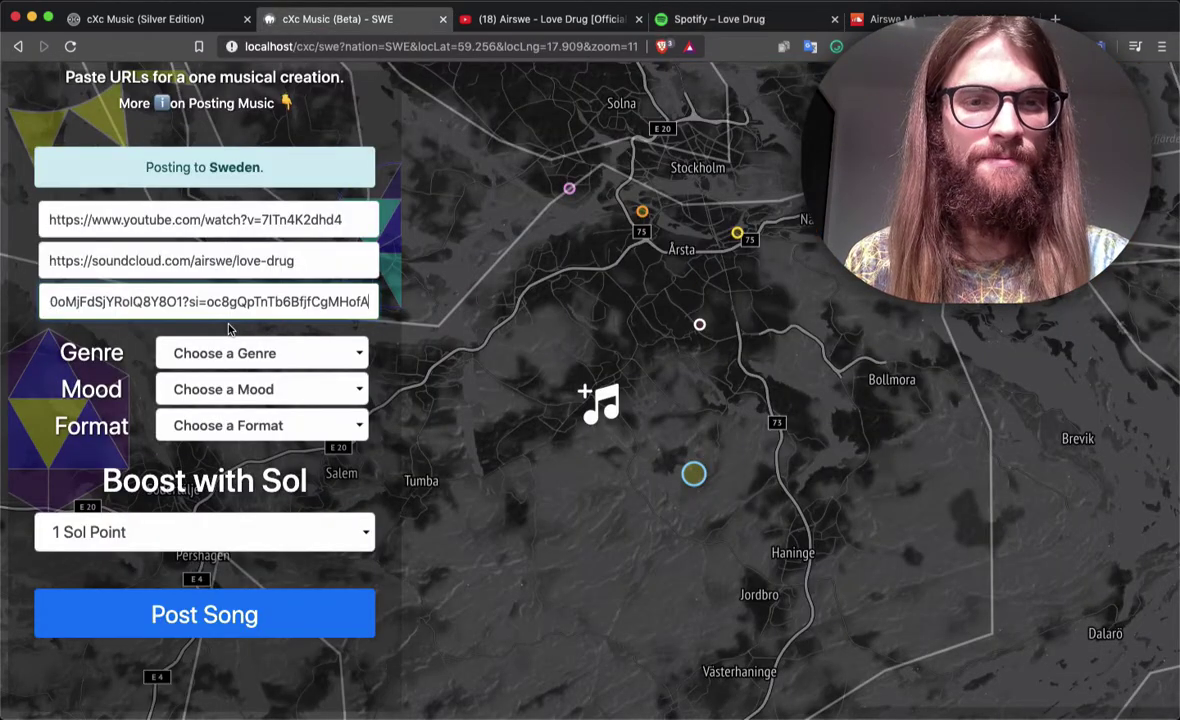
left_click(240, 364)
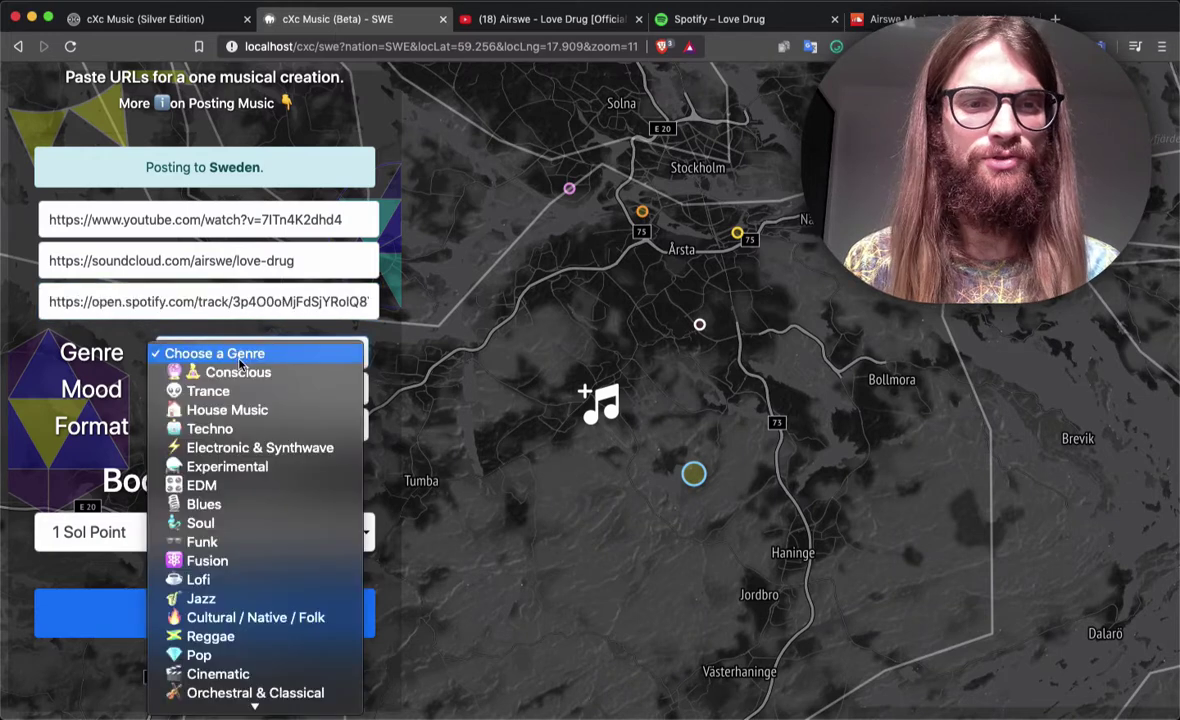
scroll(237, 405, "down", 3)
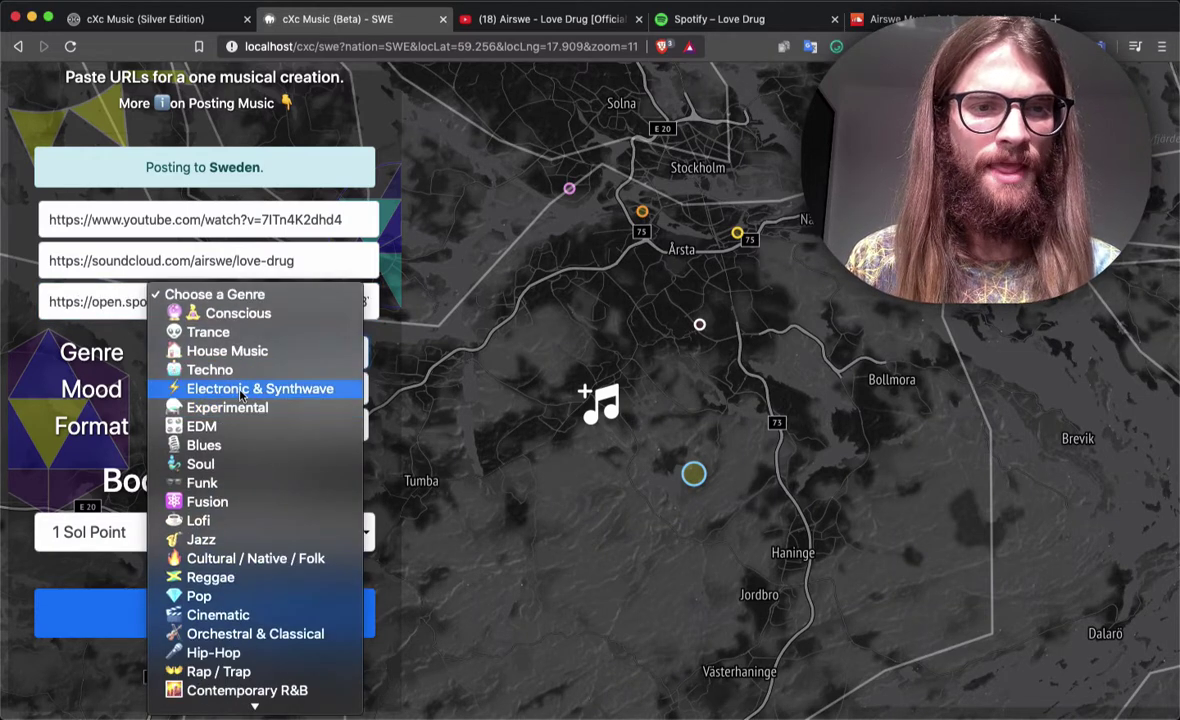
left_click(240, 390)
left_click(255, 393)
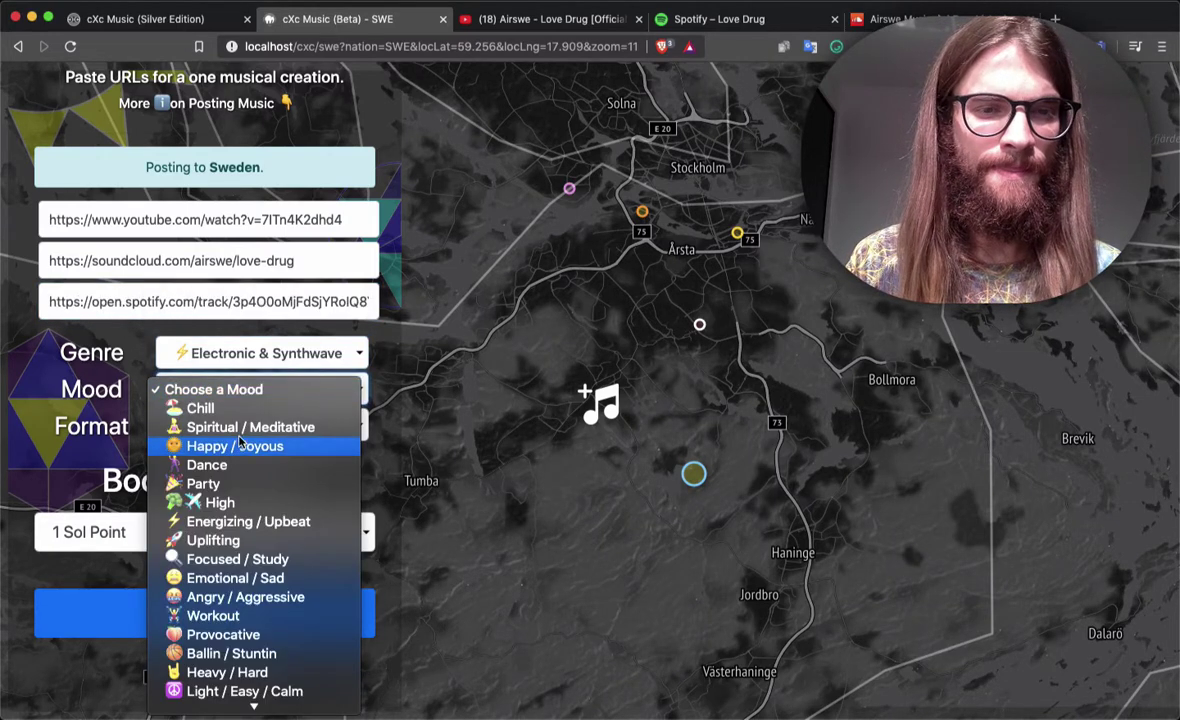
left_click(238, 447)
left_click(283, 427)
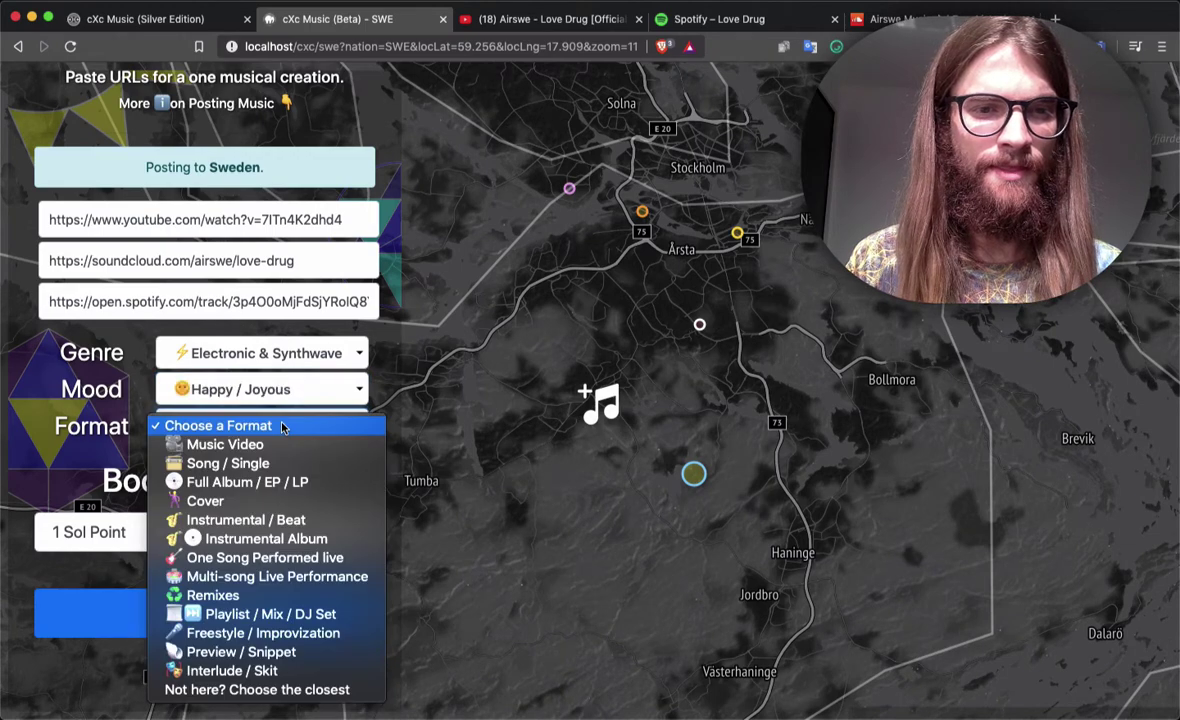
left_click(268, 443)
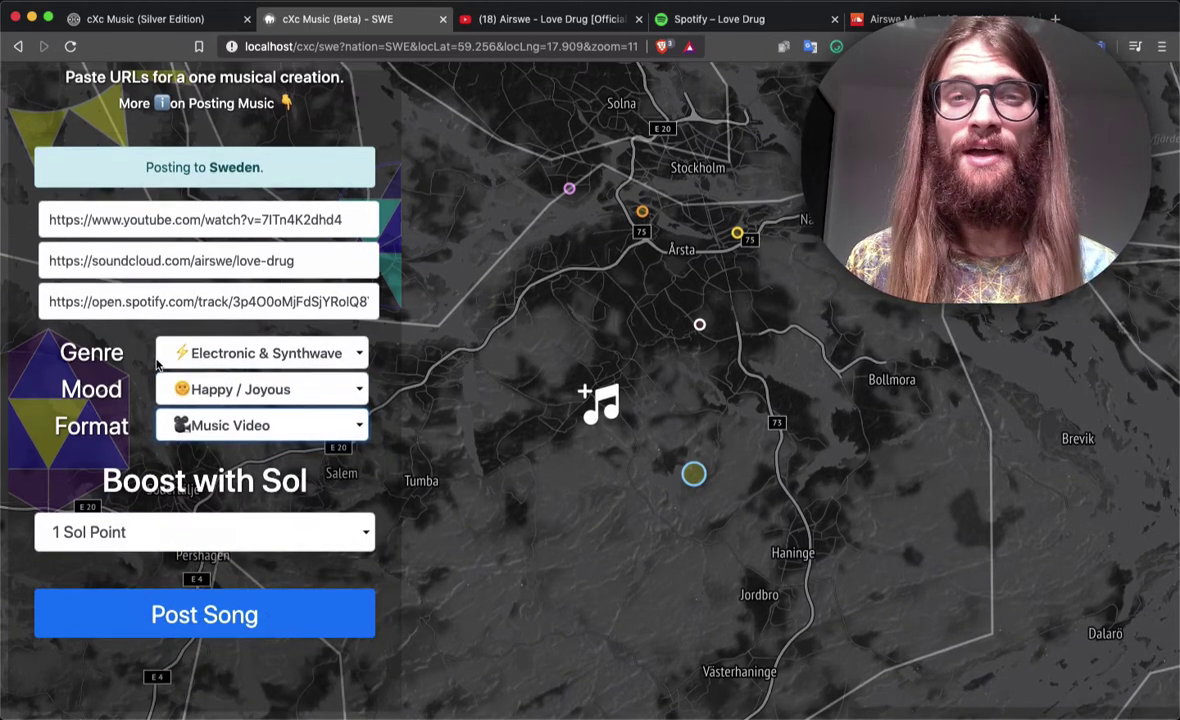
- Boost the post with 144 Sol Points and post the song to the map
left_click(214, 530)
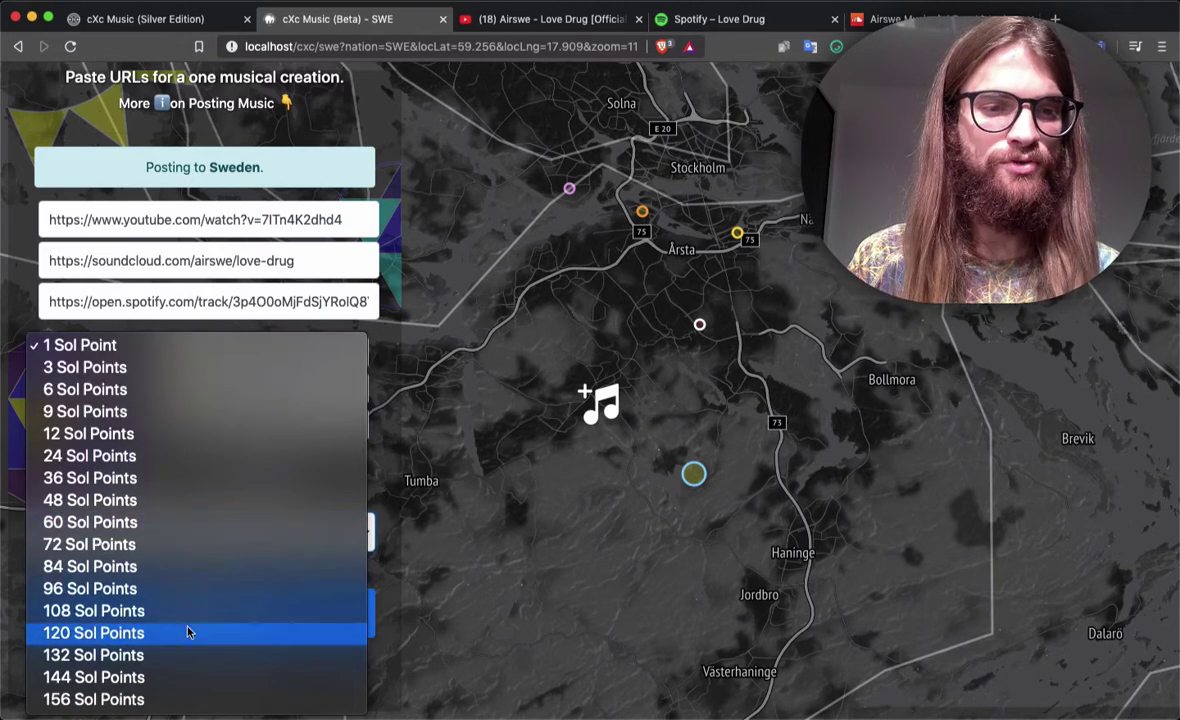
left_click(139, 678)
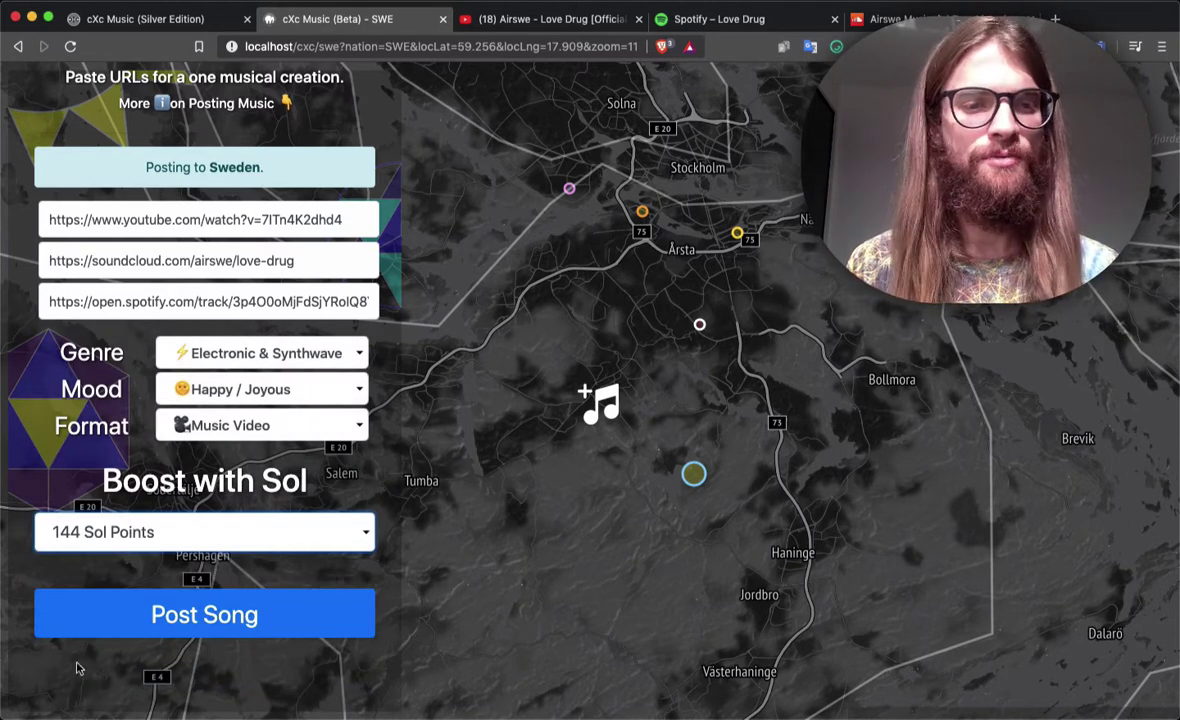
left_click(303, 622)
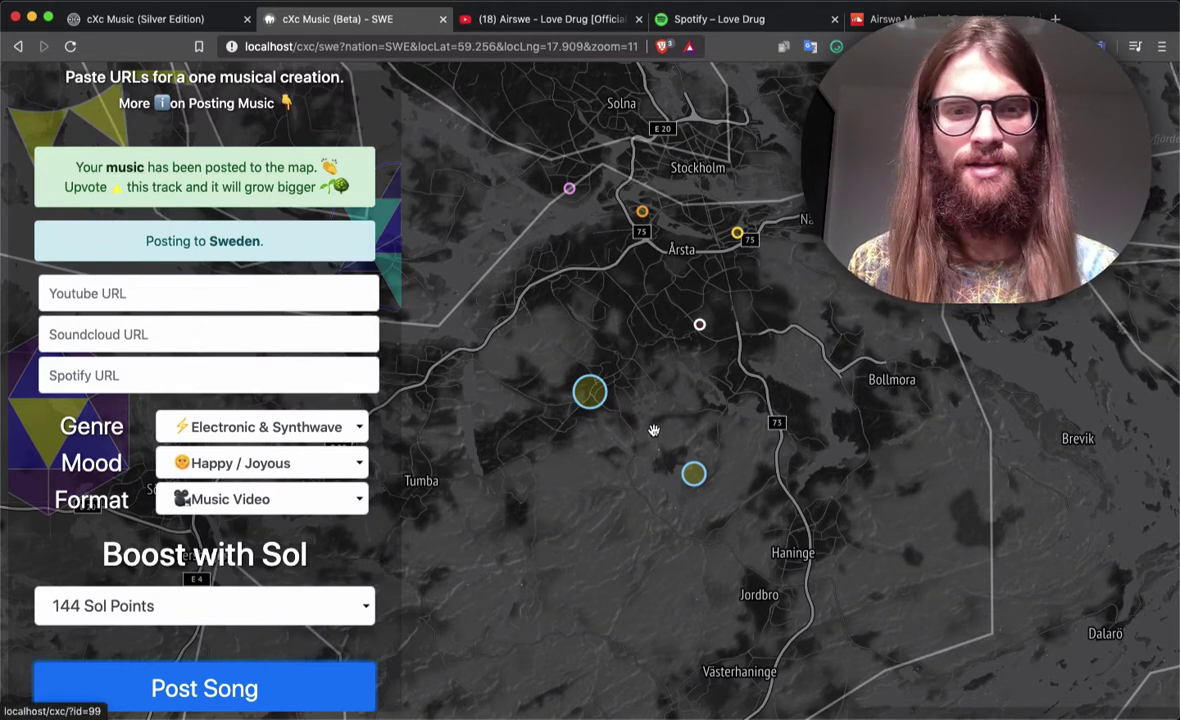
- Open the new Love Drug marker and play its YouTube music video
left_click(590, 396)
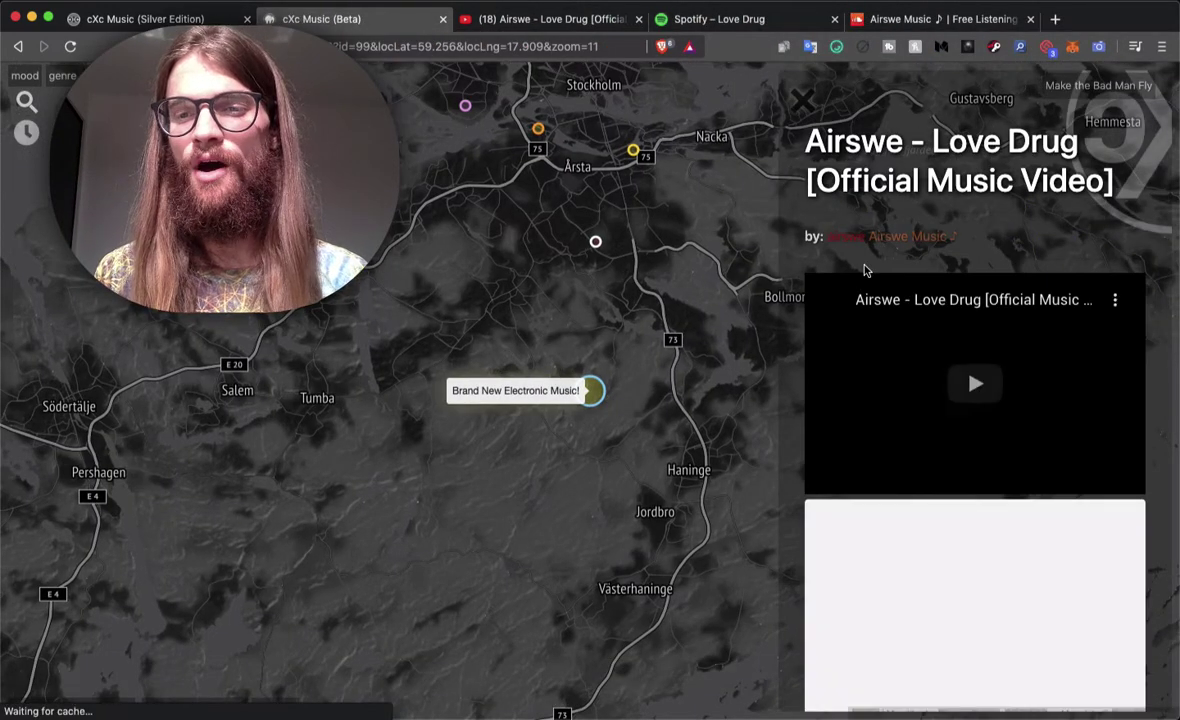
scroll(866, 270, "down", 2)
scroll(900, 290, "up", 4)
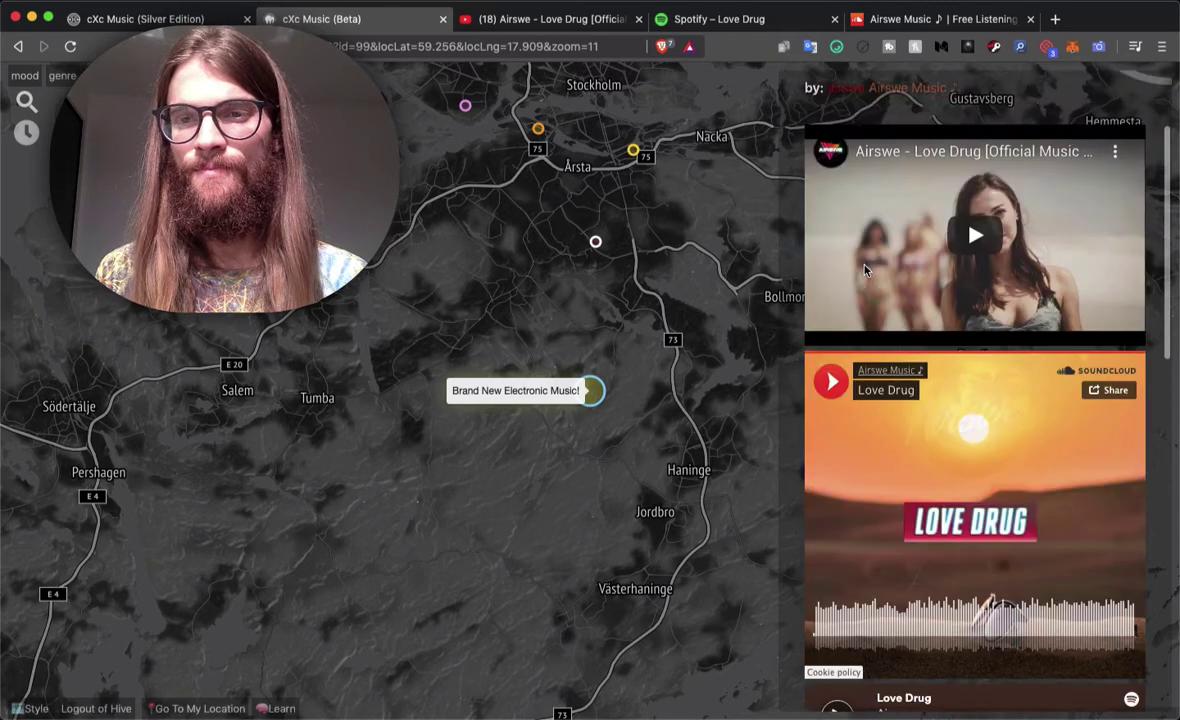
left_click(975, 308)
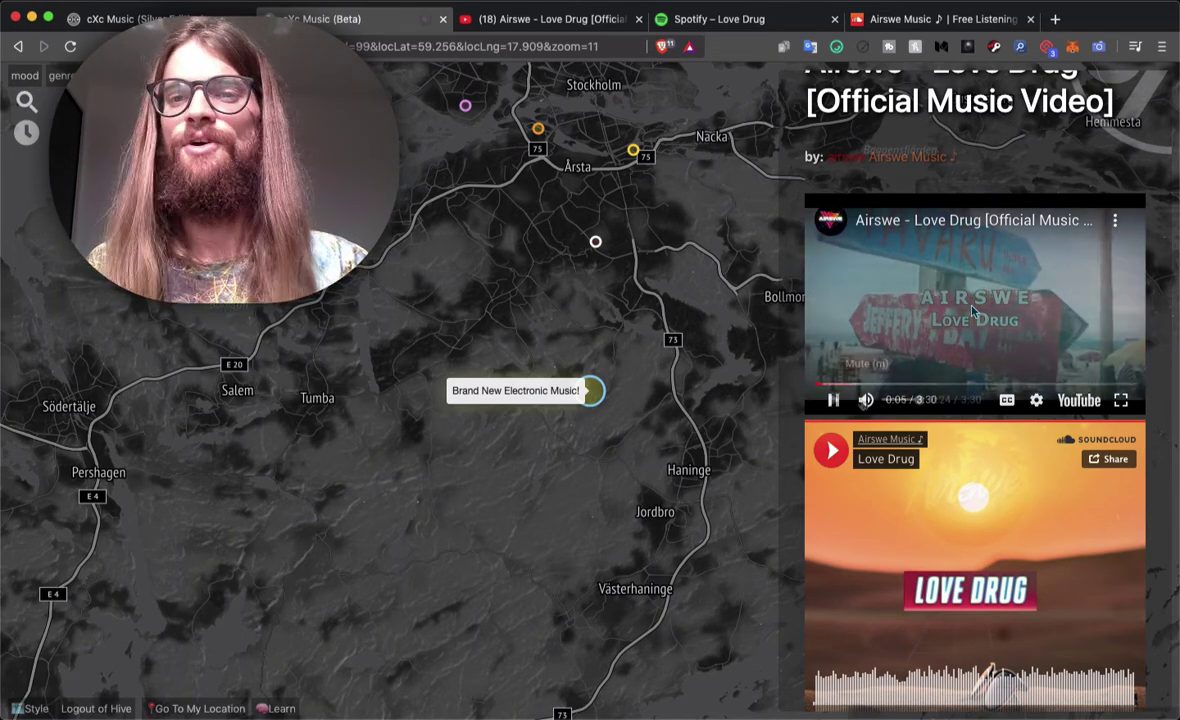
- Scroll the track panel to its votes, tags and share options, toggling the players
scroll(863, 405, "down", 10)
scroll(863, 405, "down", 5)
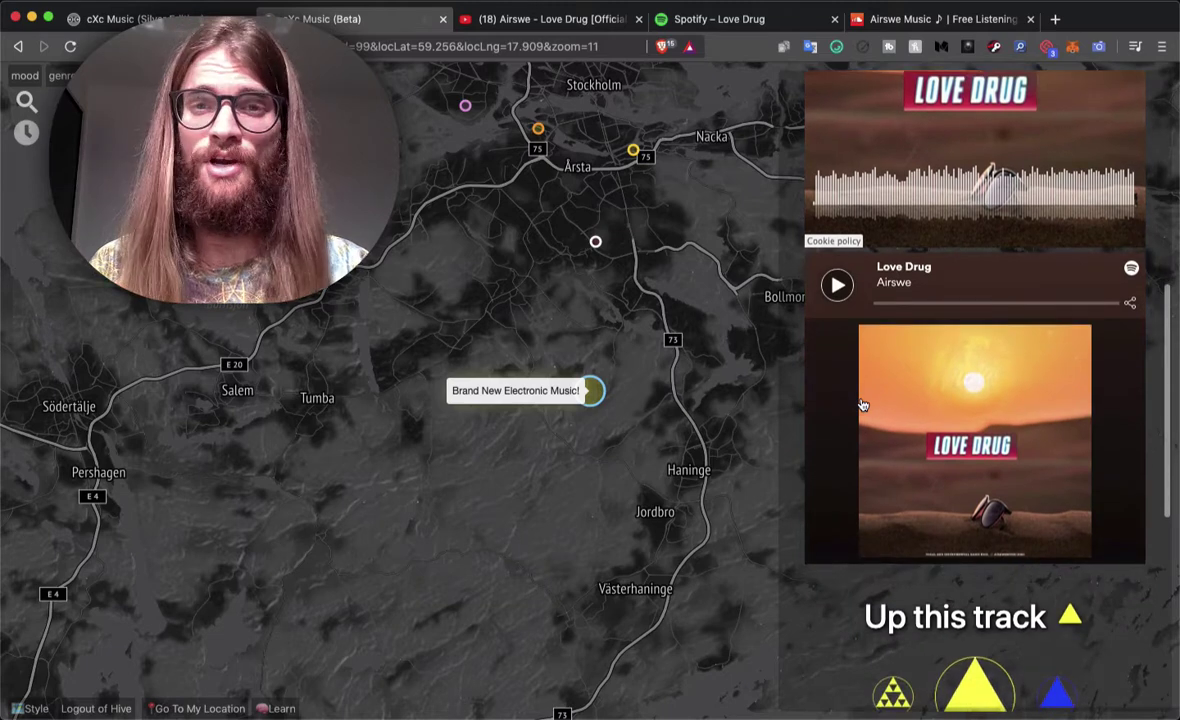
left_click(415, 45)
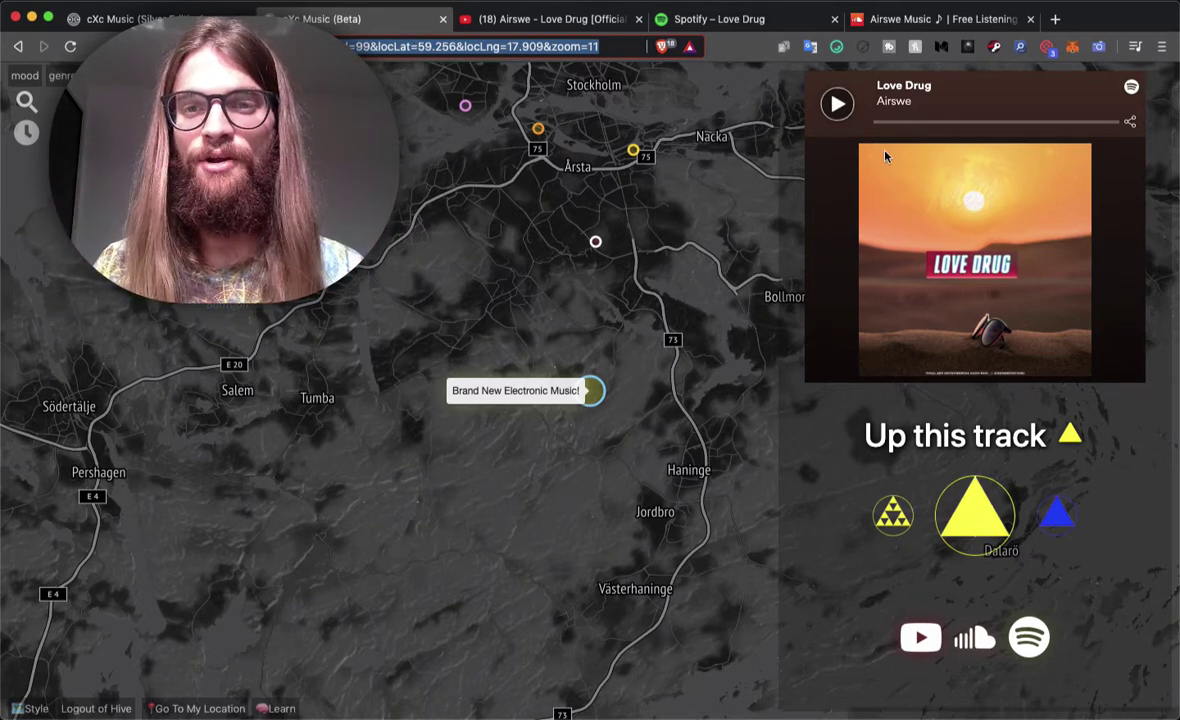
left_click(815, 137)
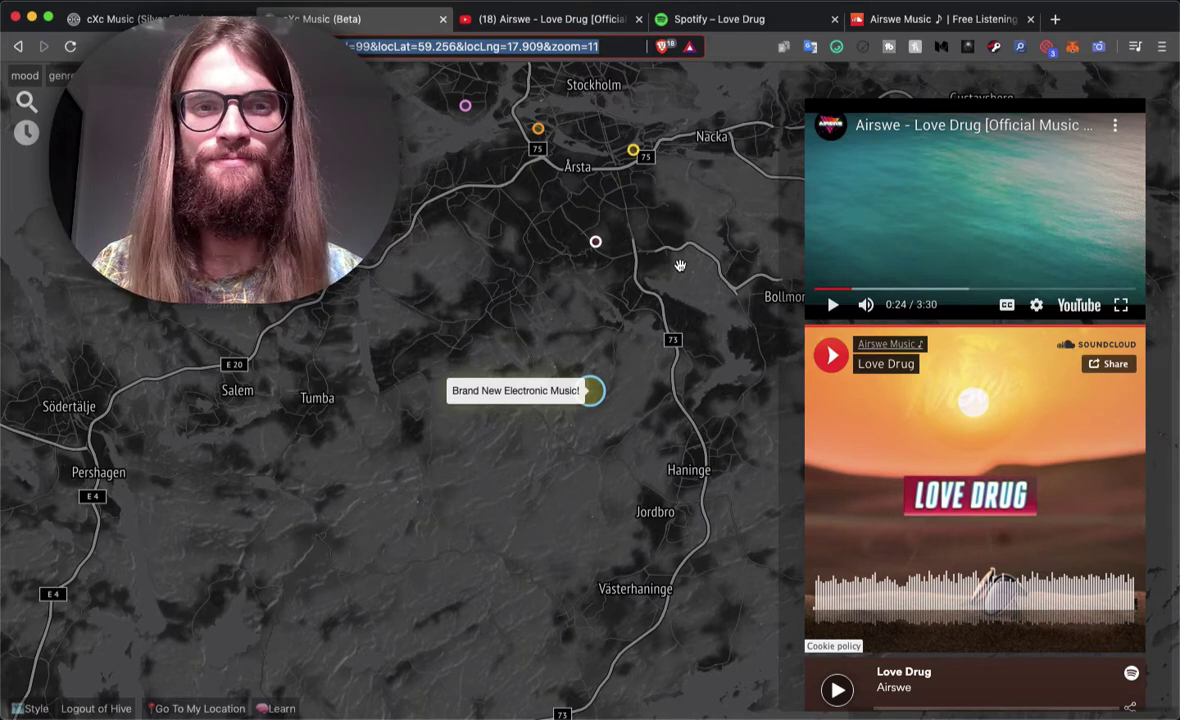
left_click(680, 265)
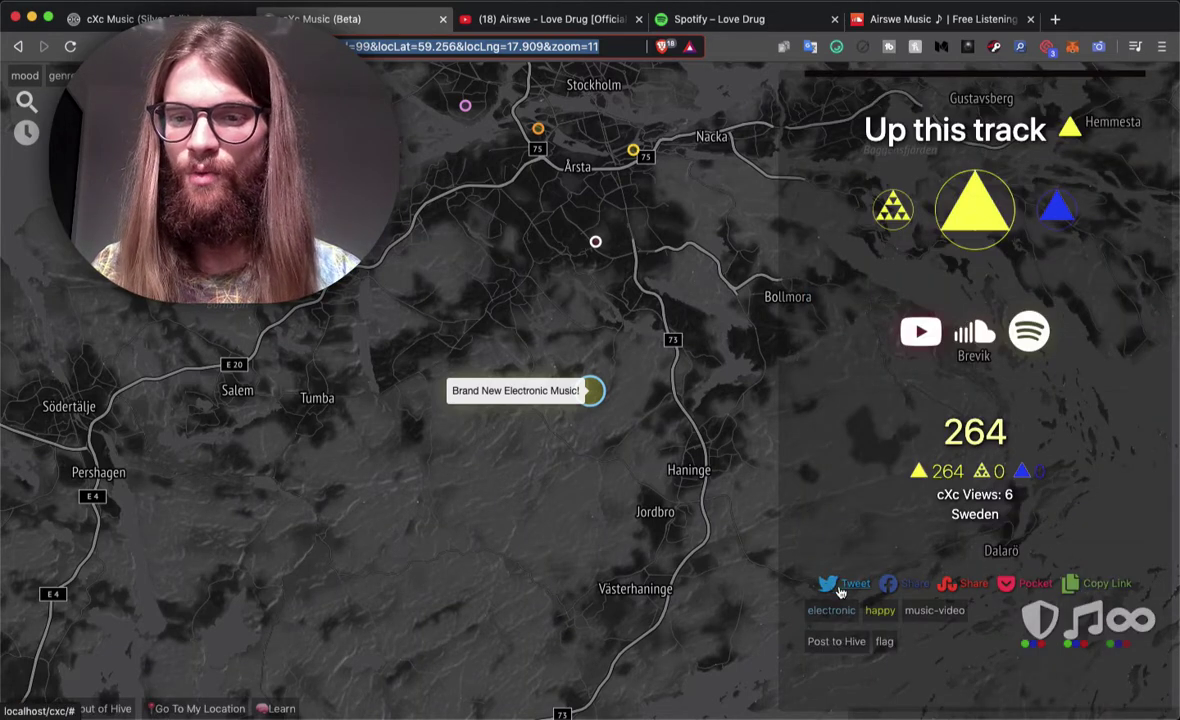
- Post the Love Drug track to Hive, confirm it, and open the new hive.blog post page
left_click(858, 677)
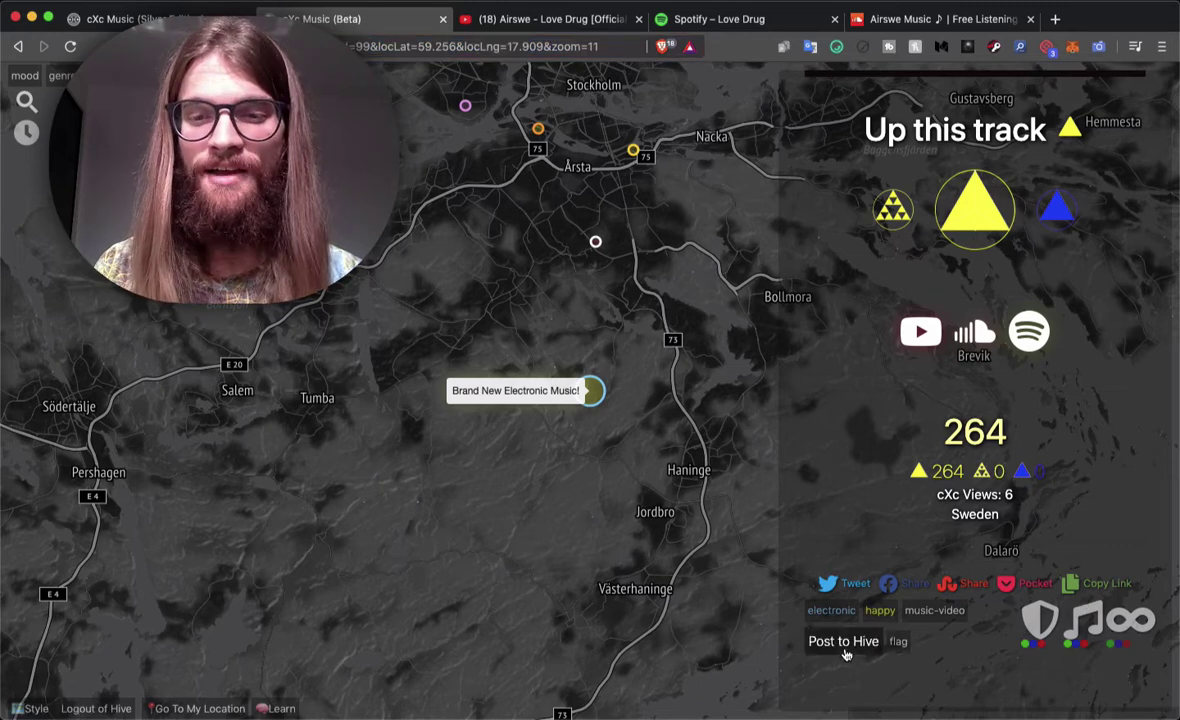
left_click(841, 643)
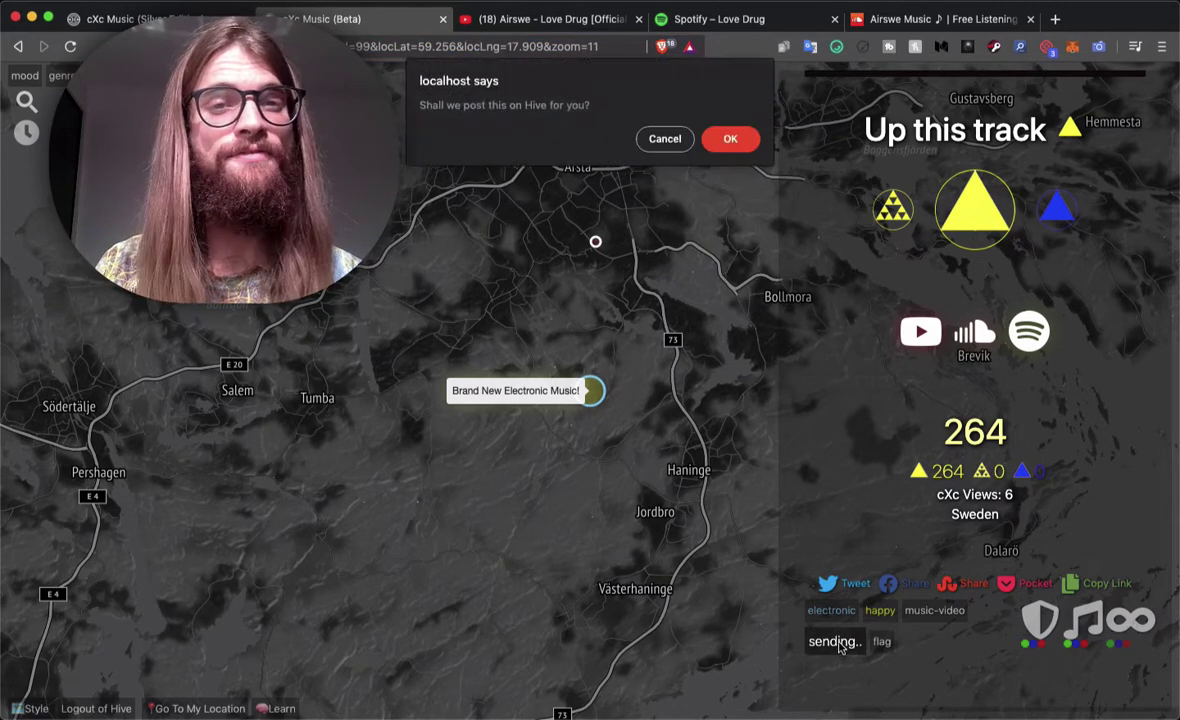
left_click(733, 137)
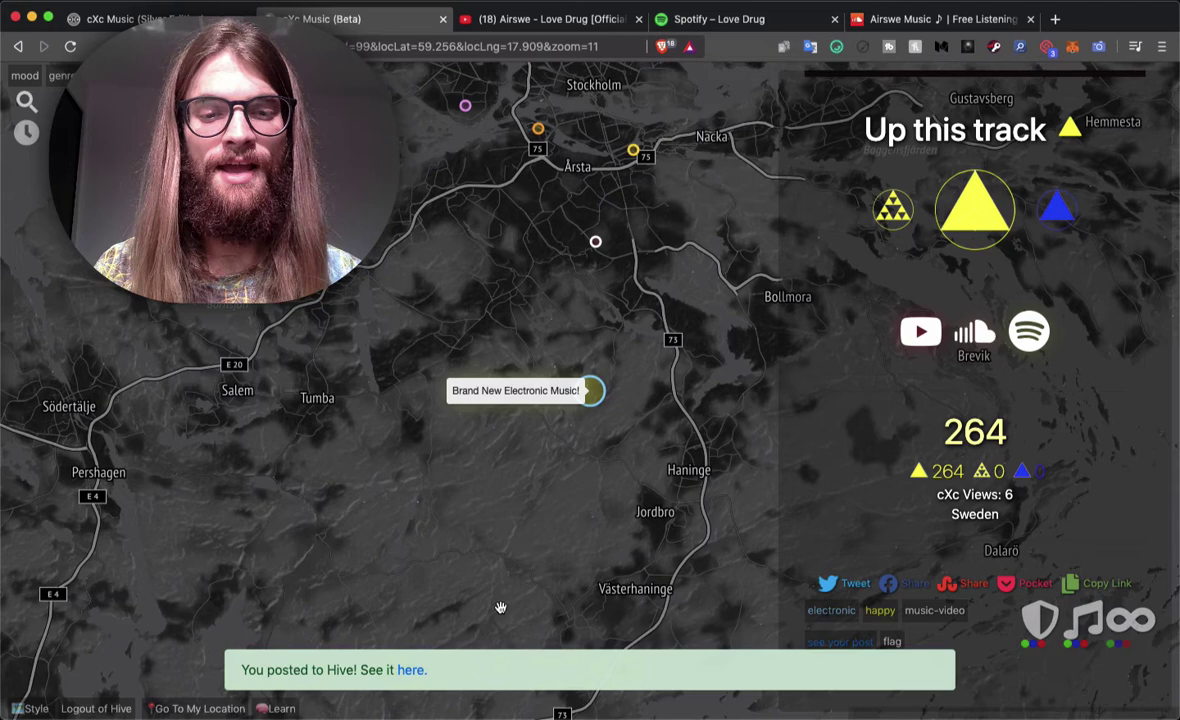
left_click(410, 670)
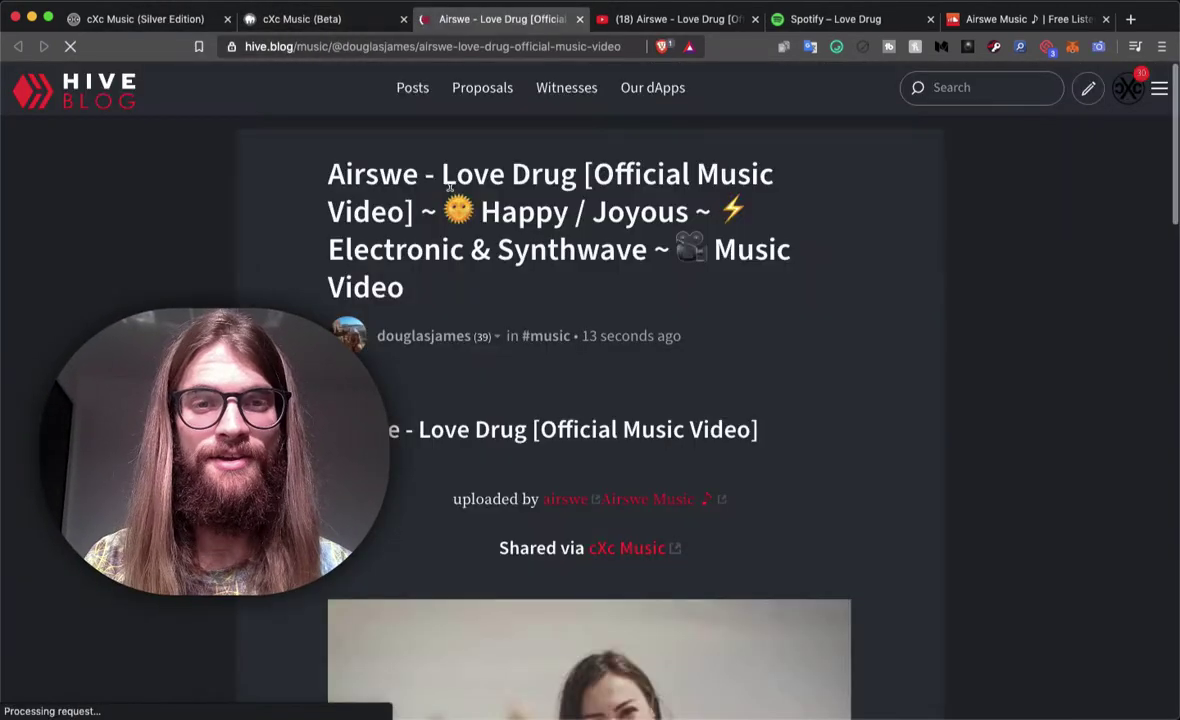
scroll(903, 184, "down", 2)
scroll(906, 185, "down", 15)
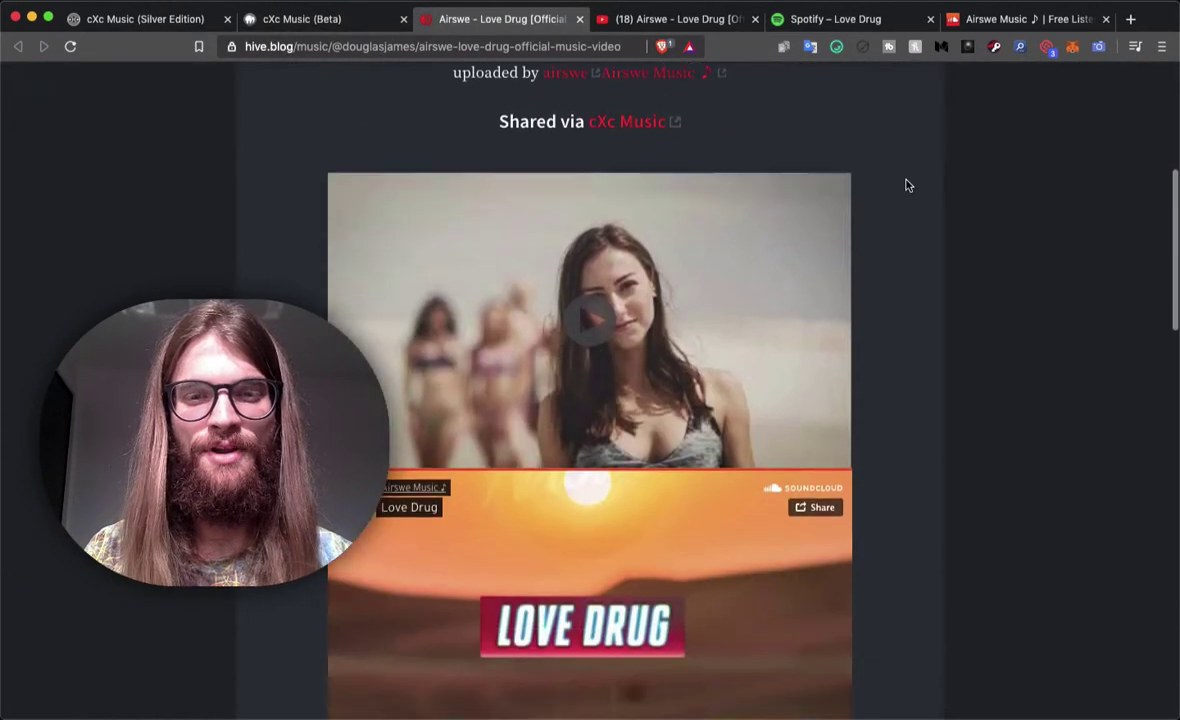
scroll(907, 185, "down", 6)
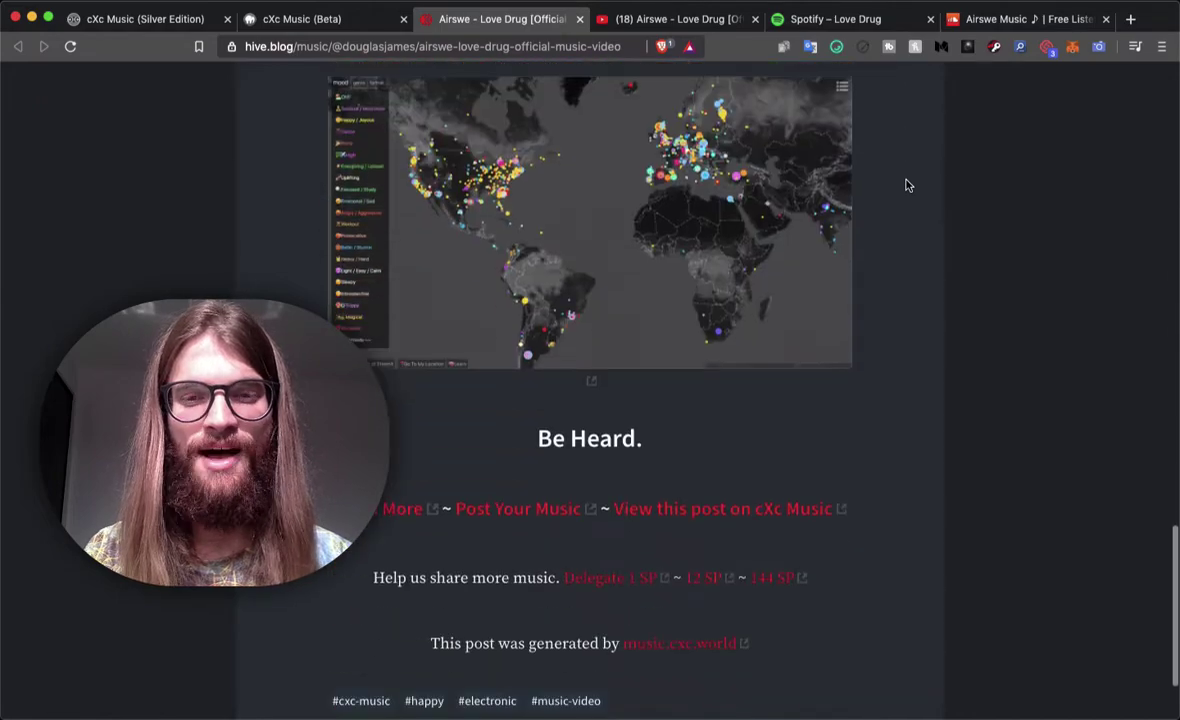
scroll(908, 185, "up", 10)
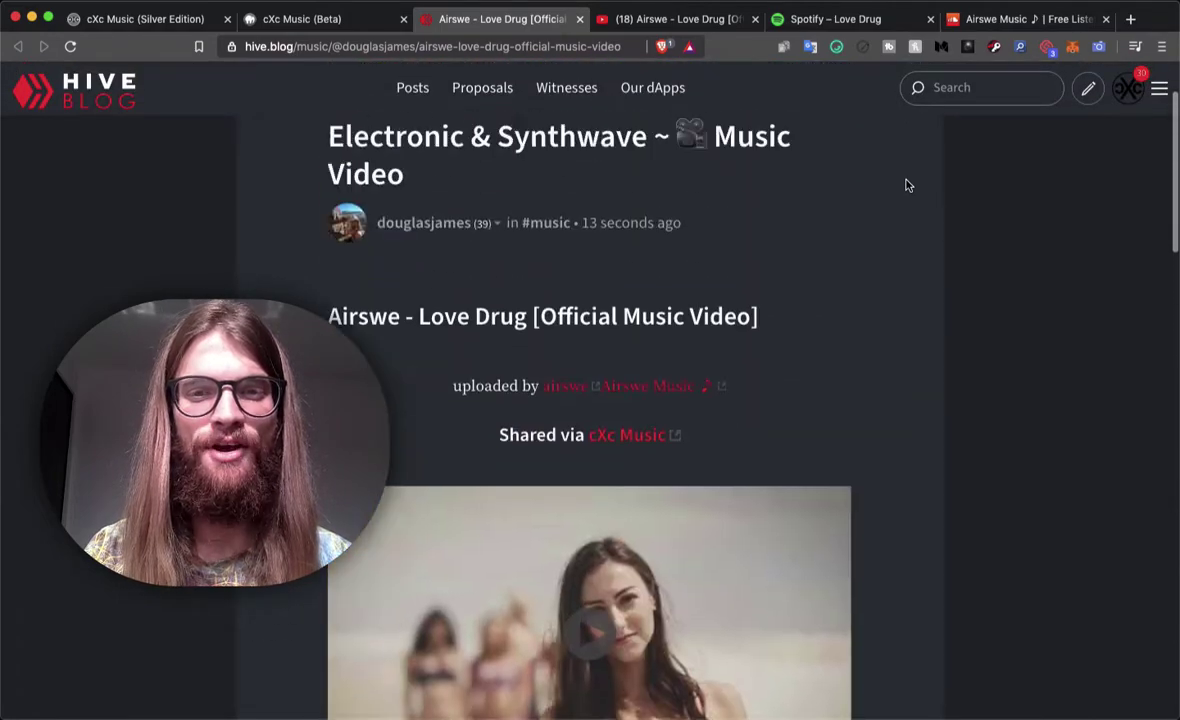